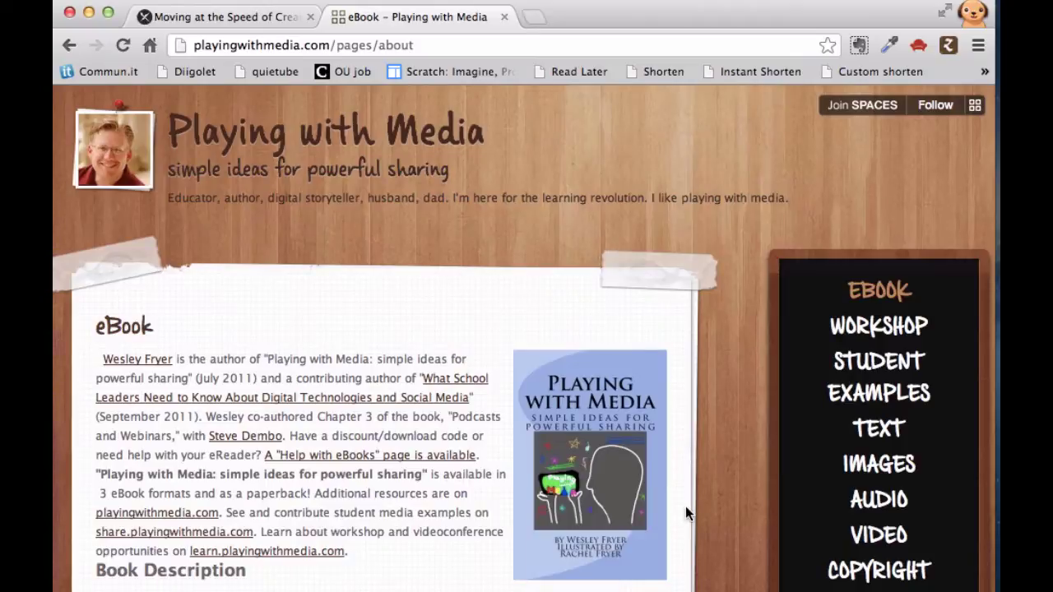
- Scroll to the EPUB section of Playing with Media and add the Standard EPUB eBook to the cart
scroll(685, 506, "down", 5)
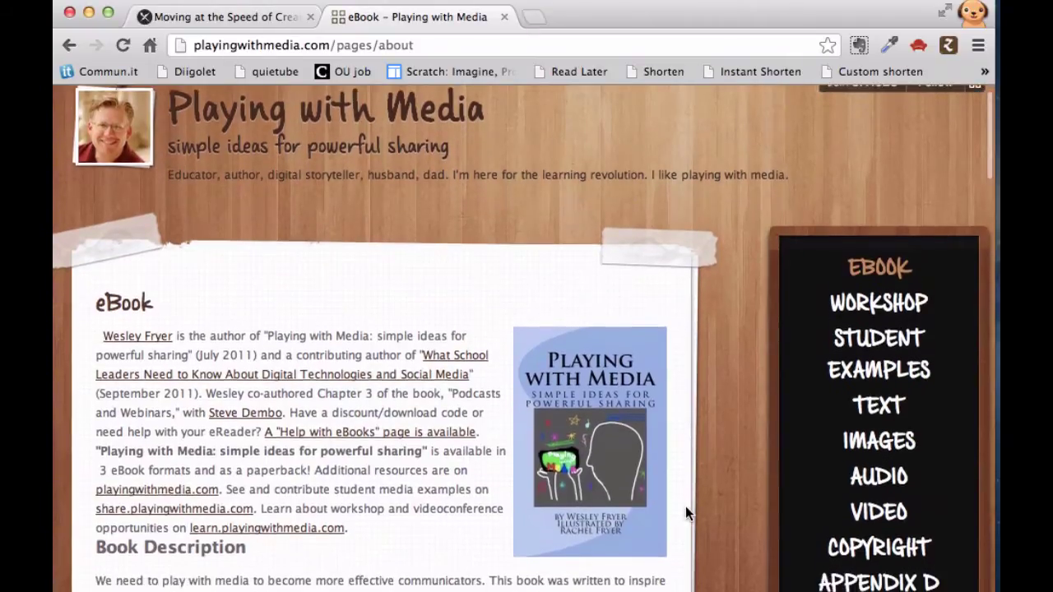
scroll(685, 506, "down", 4)
scroll(685, 506, "down", 3)
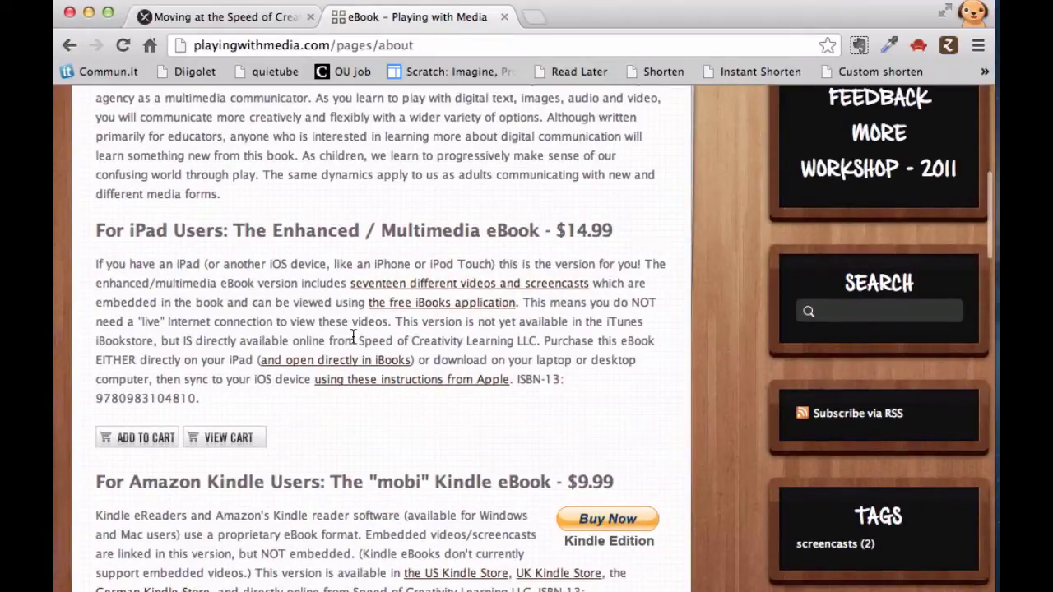
scroll(329, 427, "down", 5)
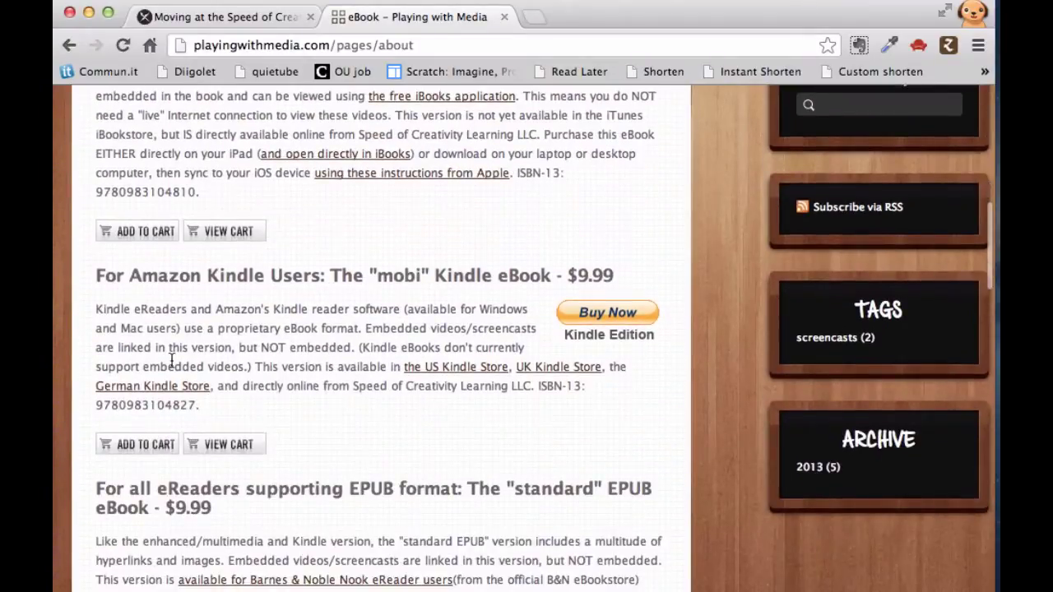
scroll(370, 362, "down", 6)
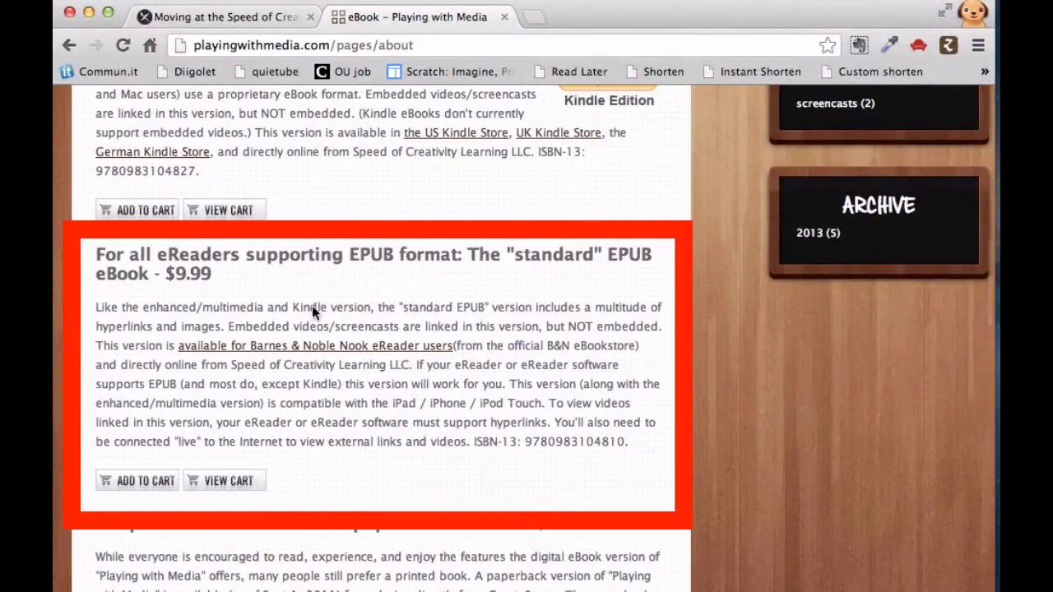
left_click(151, 487)
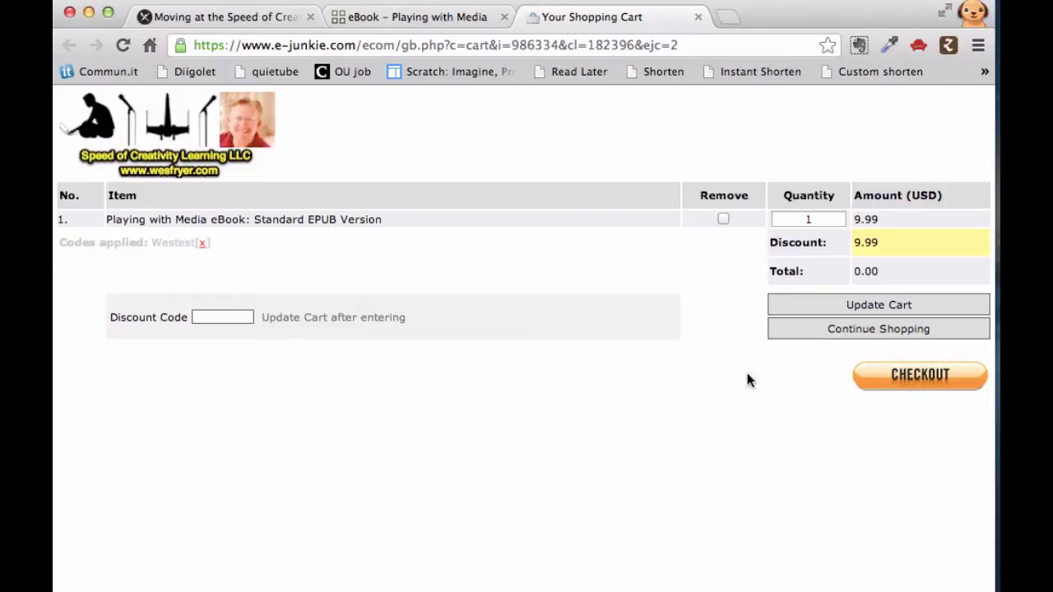
- Proceed to checkout and enter the buyer's first and last name
left_click(892, 375)
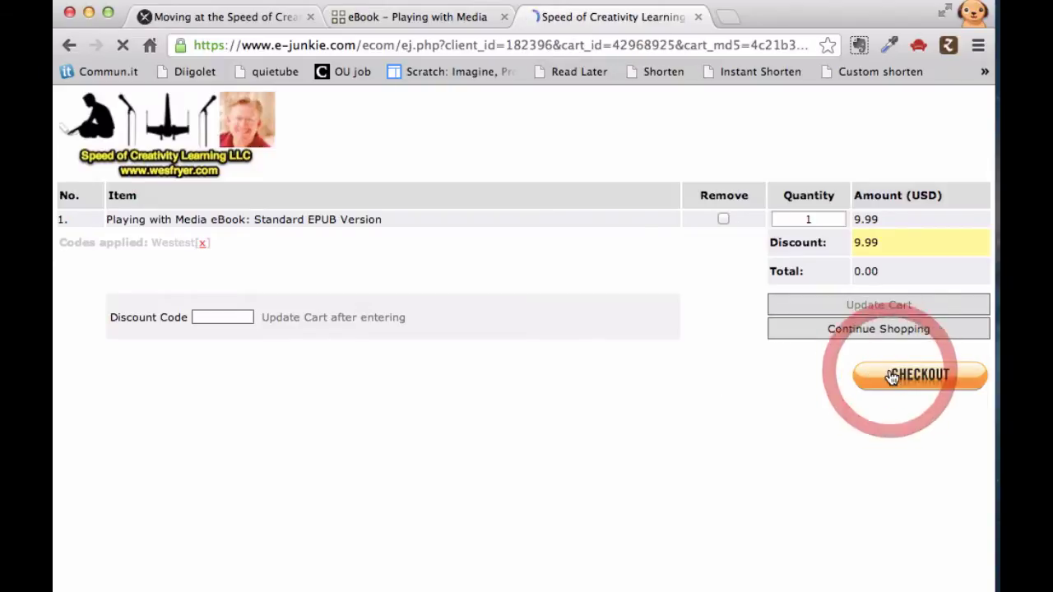
left_click(546, 239)
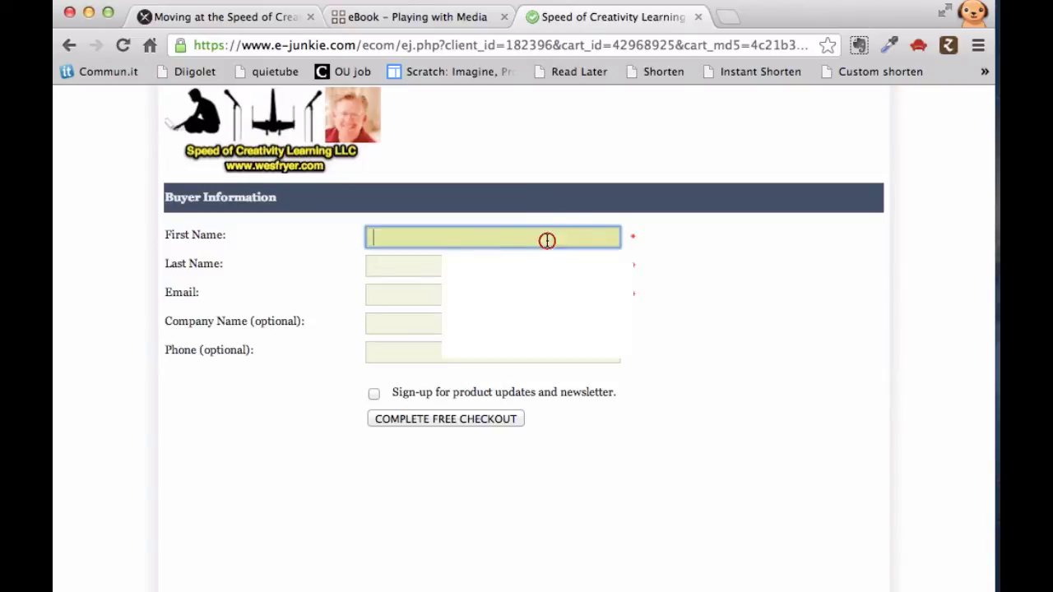
type("wes")
left_click(403, 264)
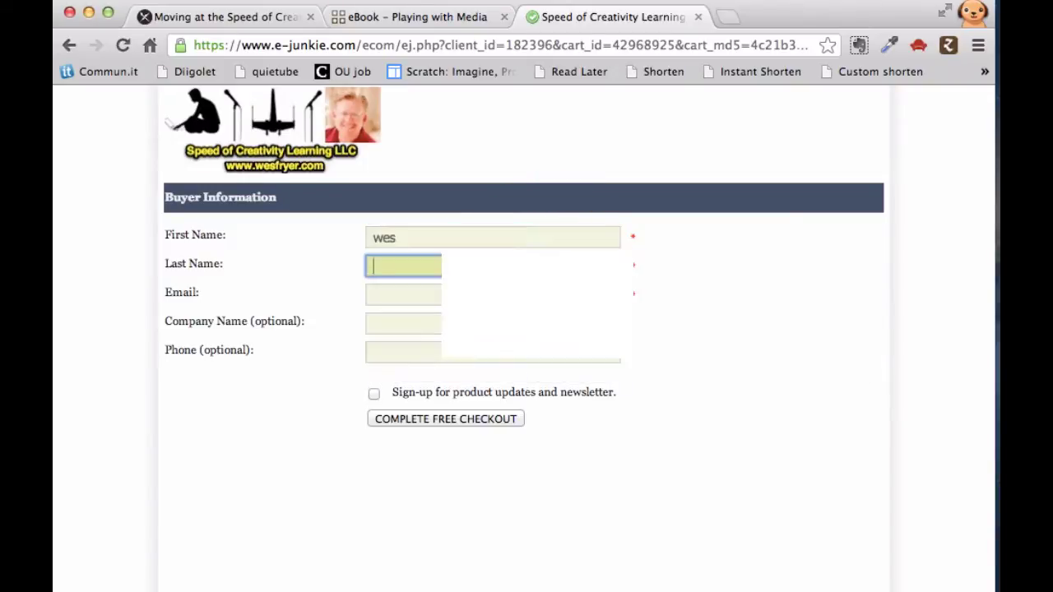
type("fryer")
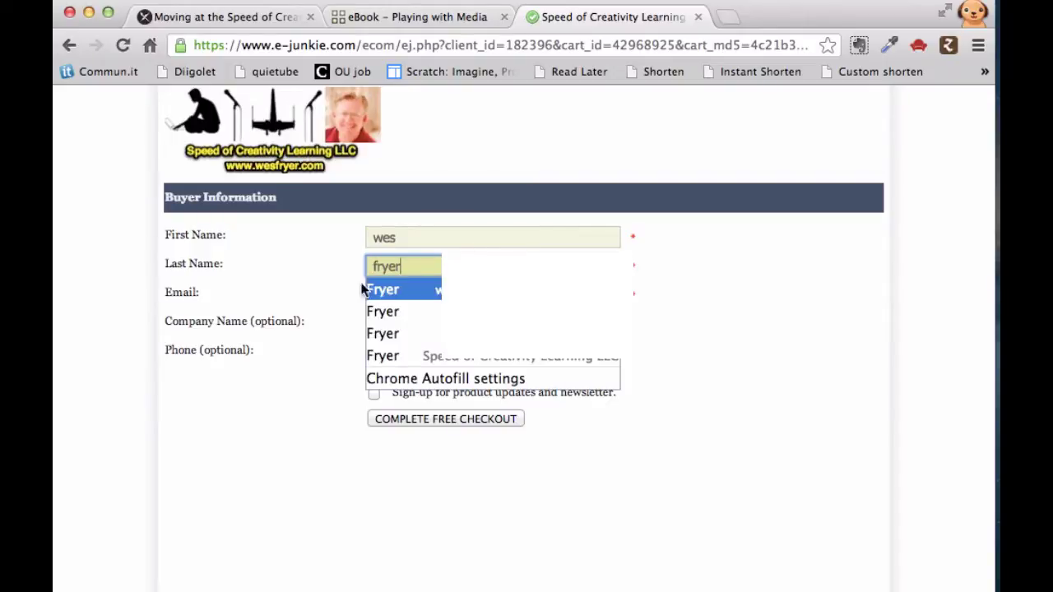
left_click(319, 298)
- Fill in the buyer's e-mail and submit the free checkout, confirming the order
left_click(387, 299)
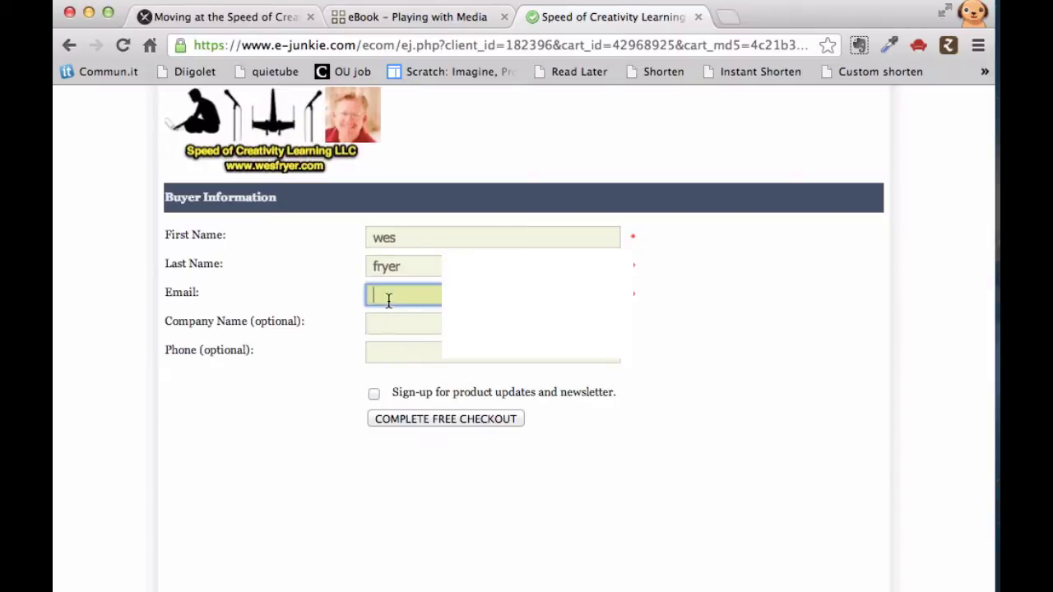
type("test")
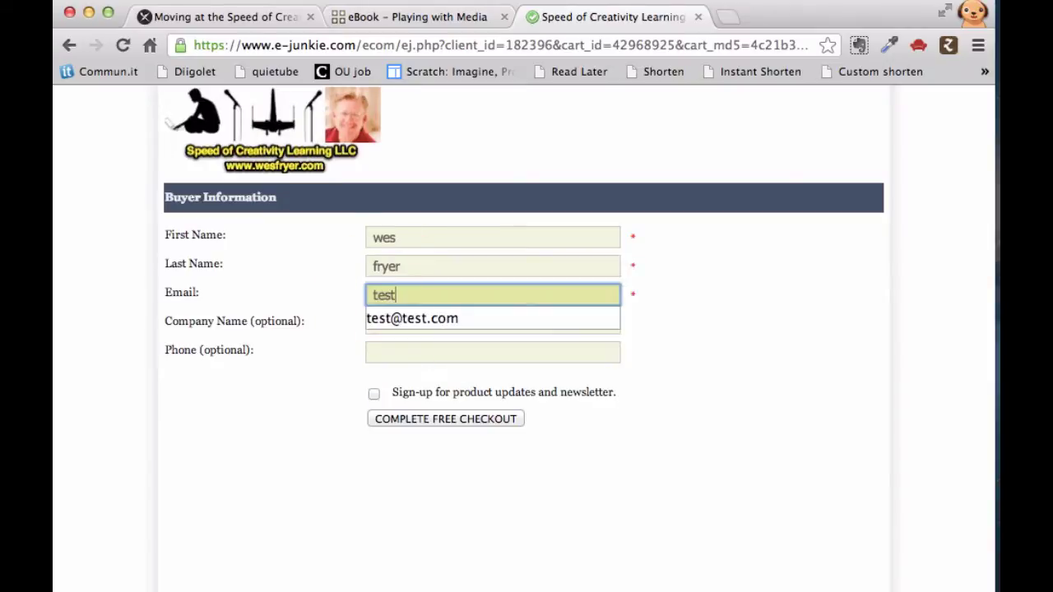
left_click(401, 318)
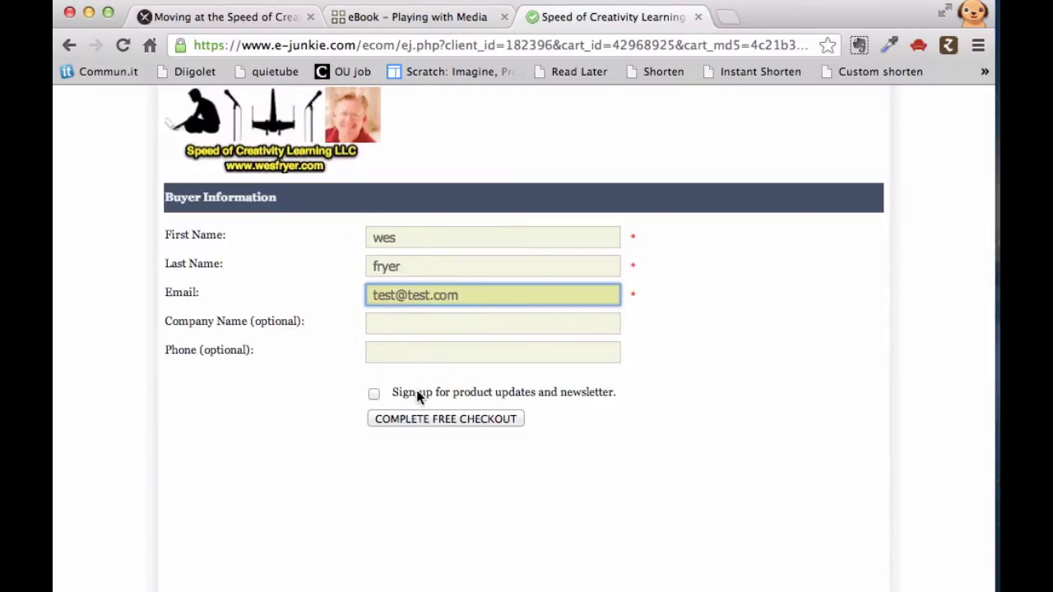
left_click(428, 419)
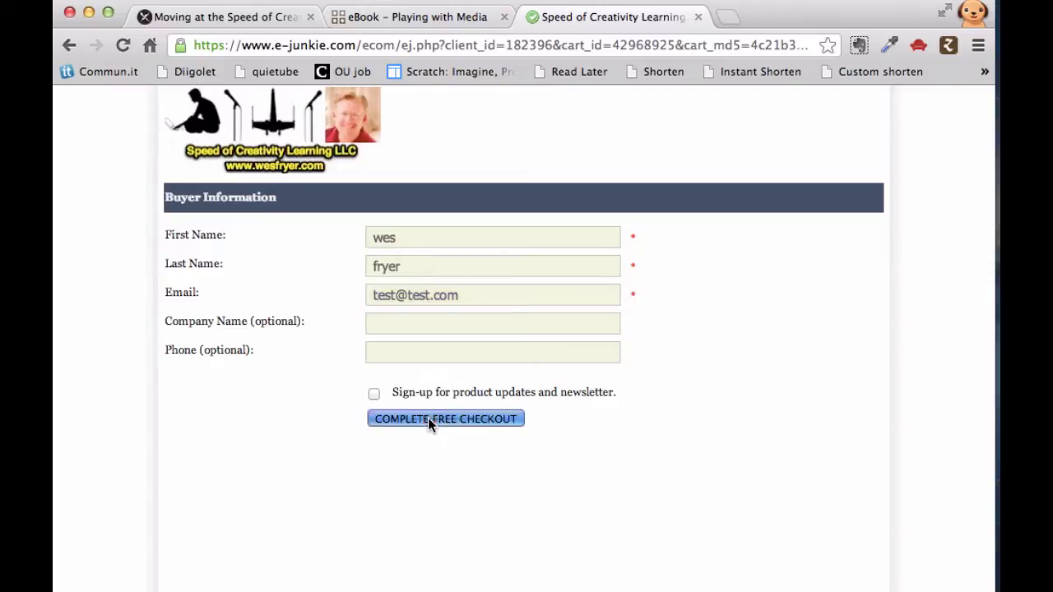
left_click(881, 291)
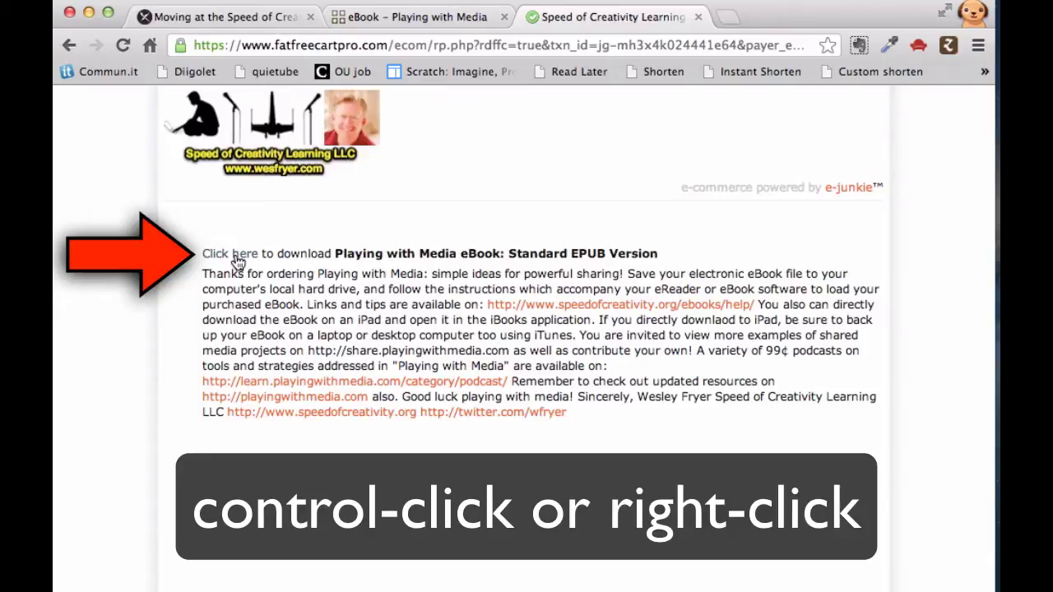
- Save the EPUB download link as playingwithmedia-standard.epub on the Desktop
right_click(236, 260)
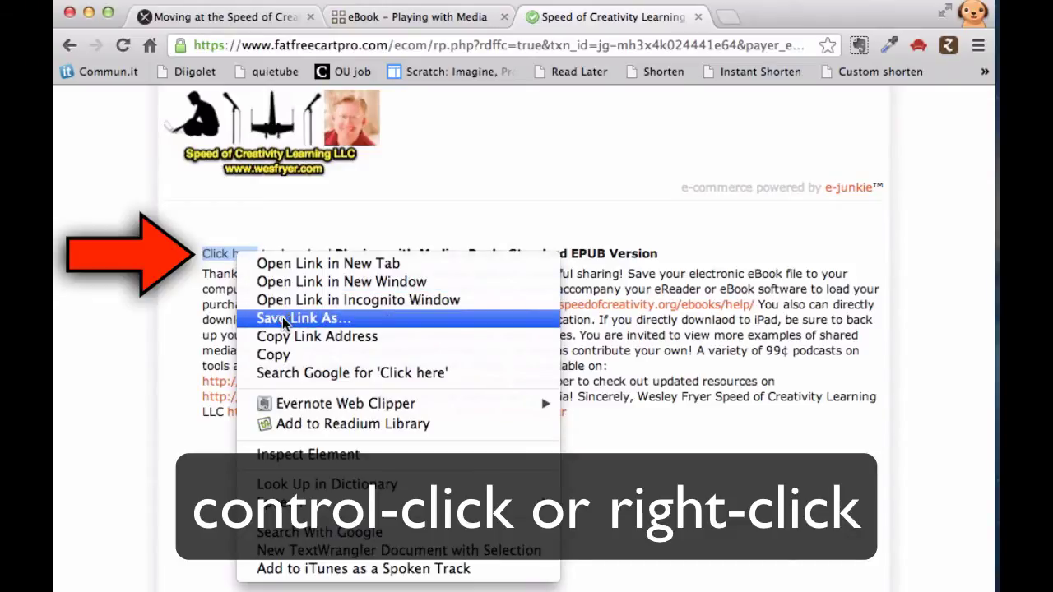
left_click(283, 319)
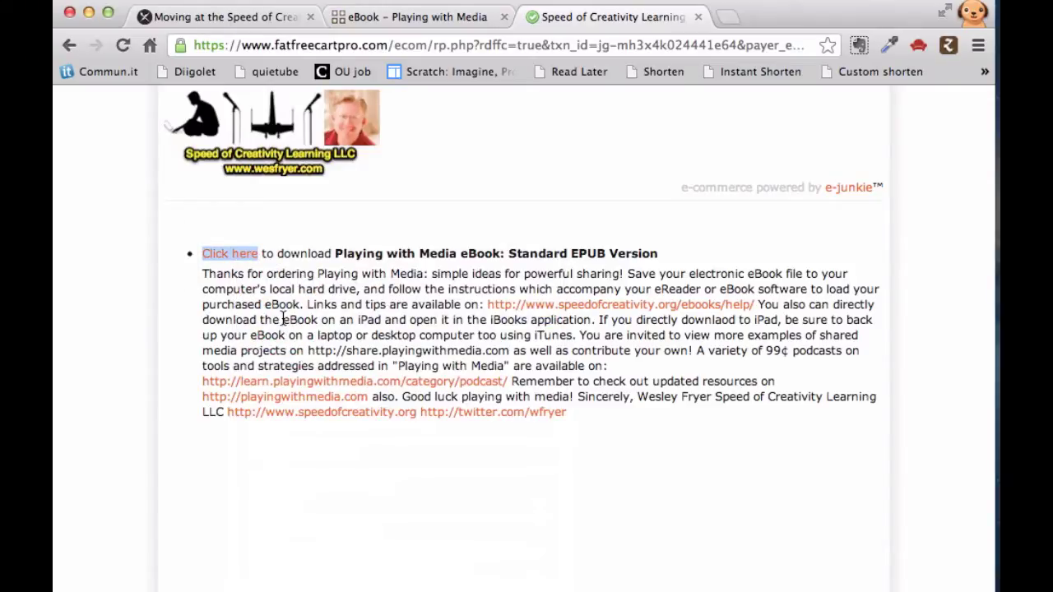
left_click(324, 285)
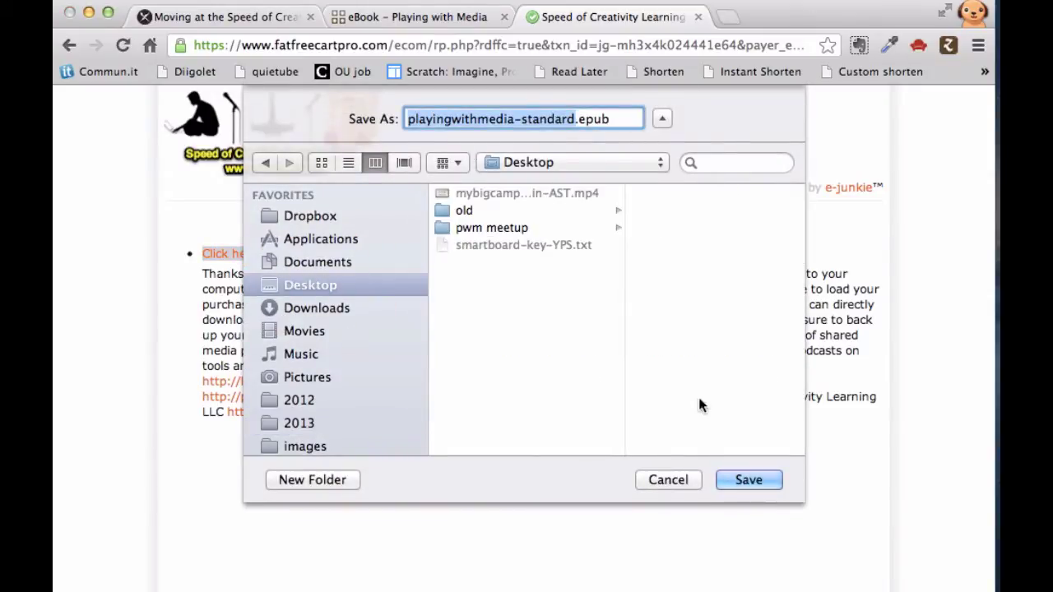
left_click(740, 477)
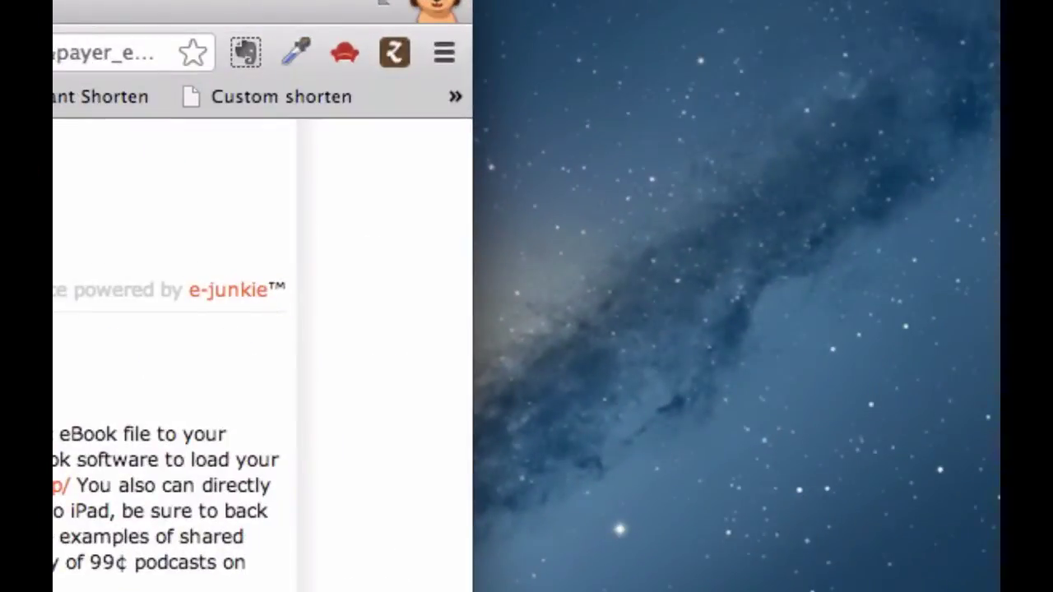
- Move the downloaded EPUB icon higher on the desktop and deselect it
left_click_drag(1052, 356, 1052, 194)
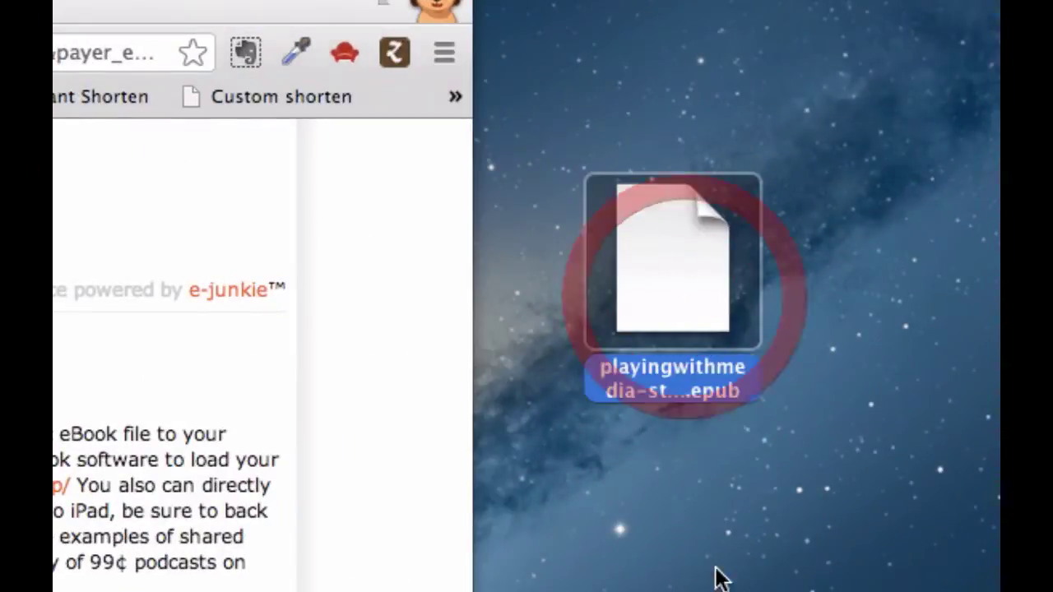
left_click(688, 510)
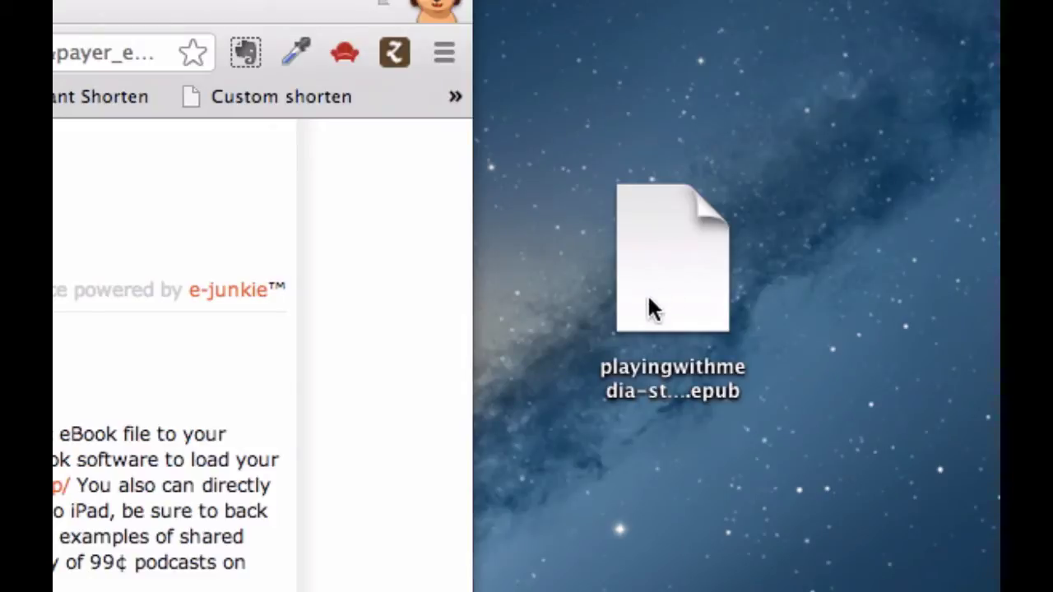
left_click(705, 405)
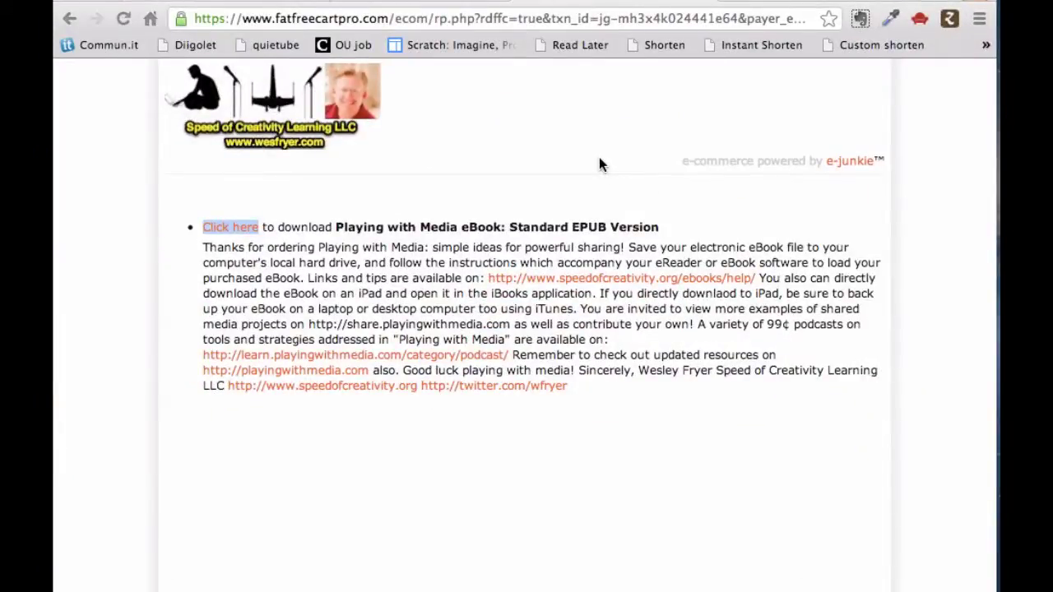
- Return to the Playing with Media page and open its Help with eBooks page
left_click(445, 2)
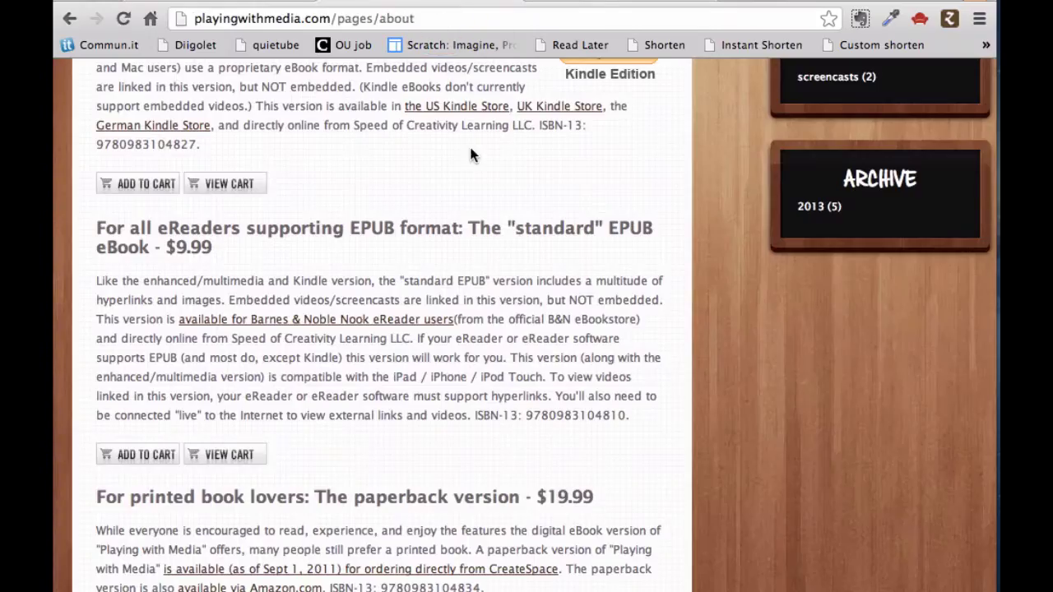
scroll(470, 154, "up", 15)
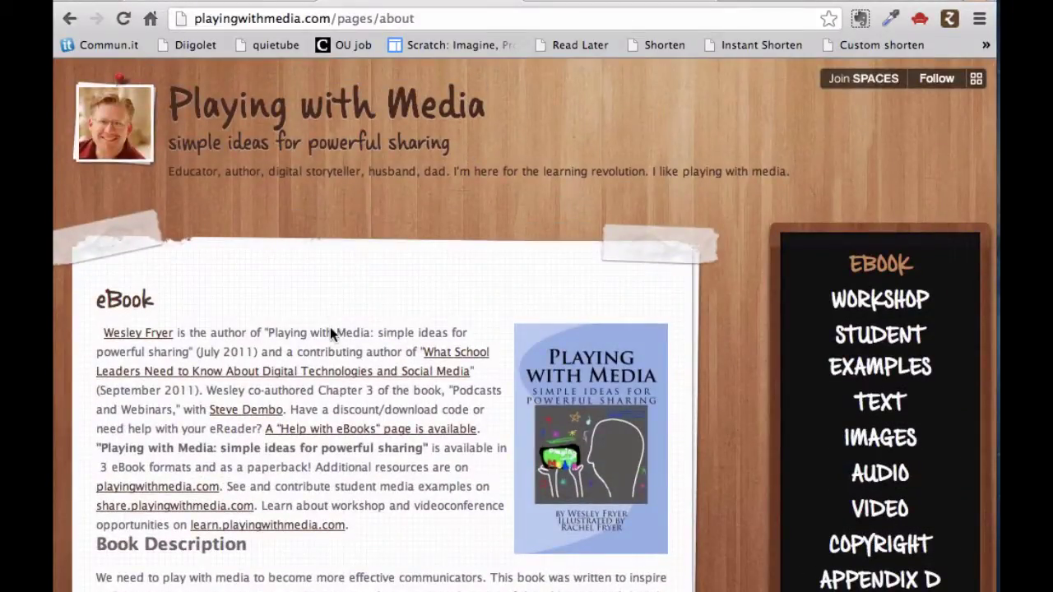
left_click(255, 2)
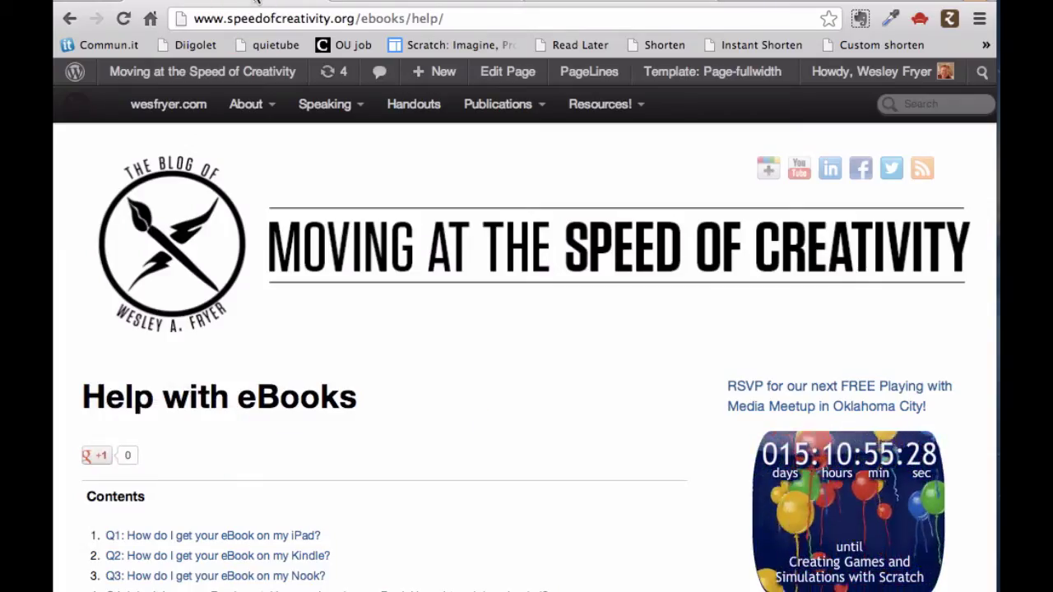
left_click(255, 2)
key("super+shift+b")
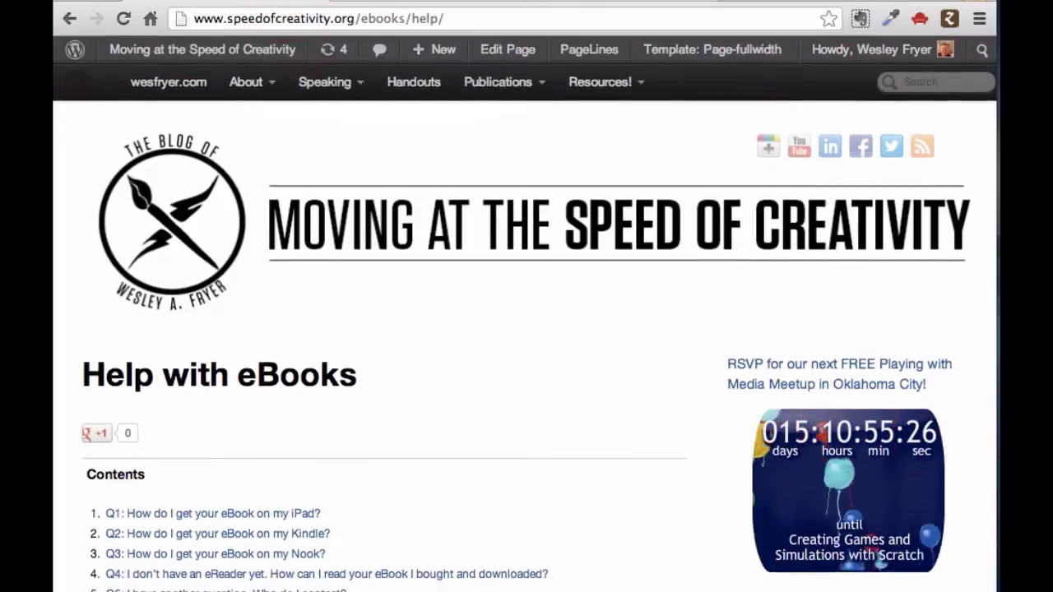
scroll(463, 365, "down", 2)
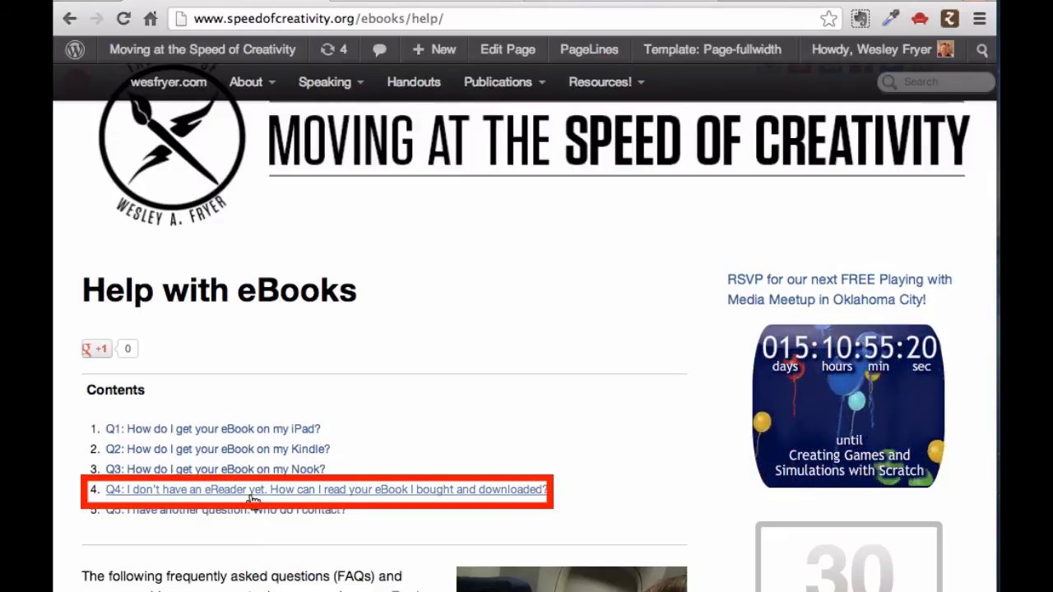
- Jump to the Q4 answer and open the Adobe Digital Editions link in a new tab
left_click(364, 492)
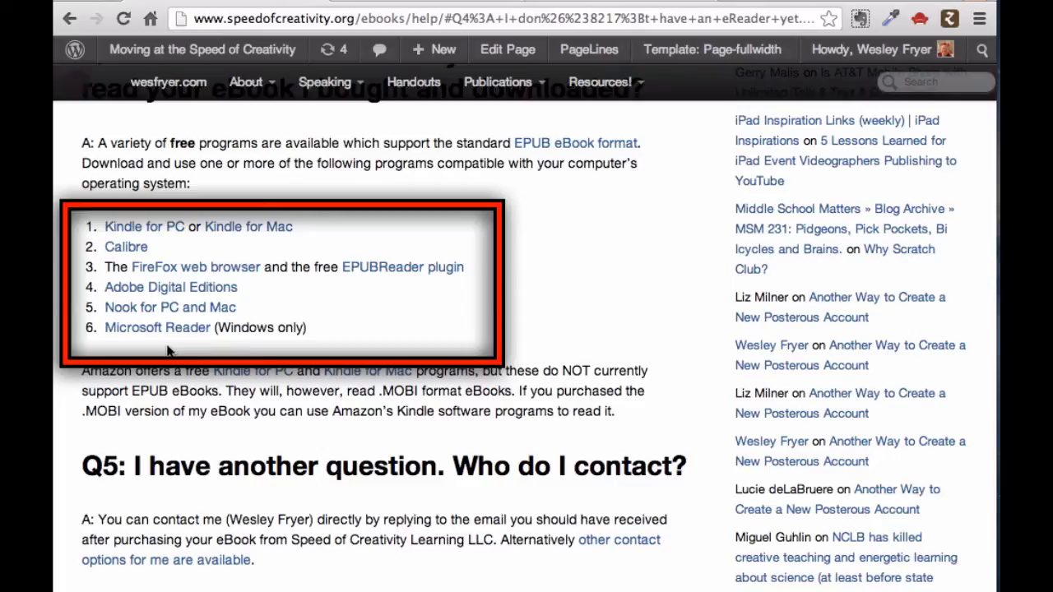
right_click(162, 294)
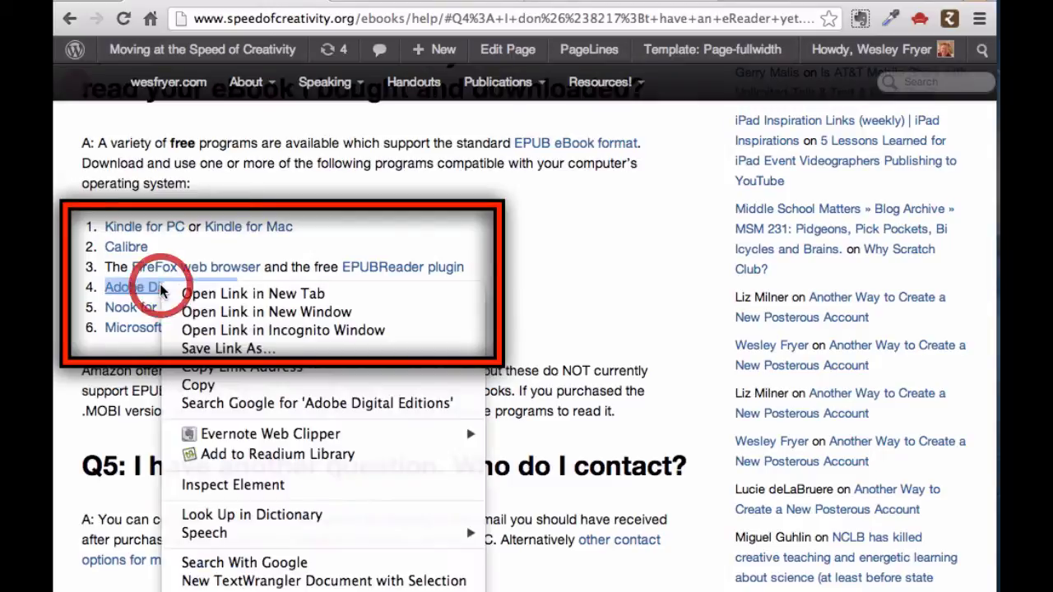
left_click(181, 296)
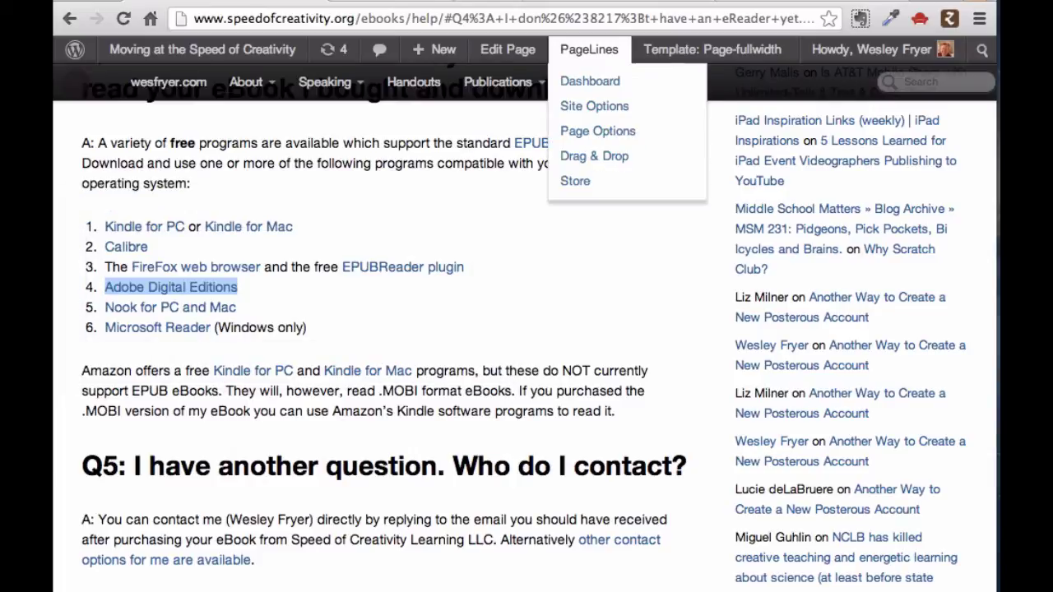
- Download the Macintosh installer ADE_2.0_Installer.dmg (16.3 MB) from the Digital Editions download page
key("ctrl+Tab")
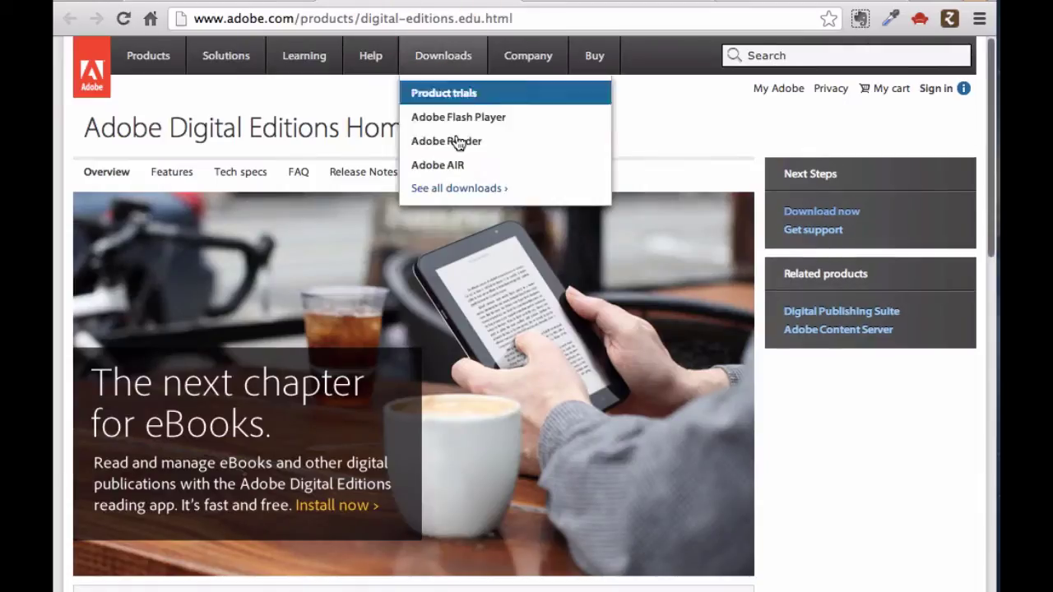
left_click(804, 212)
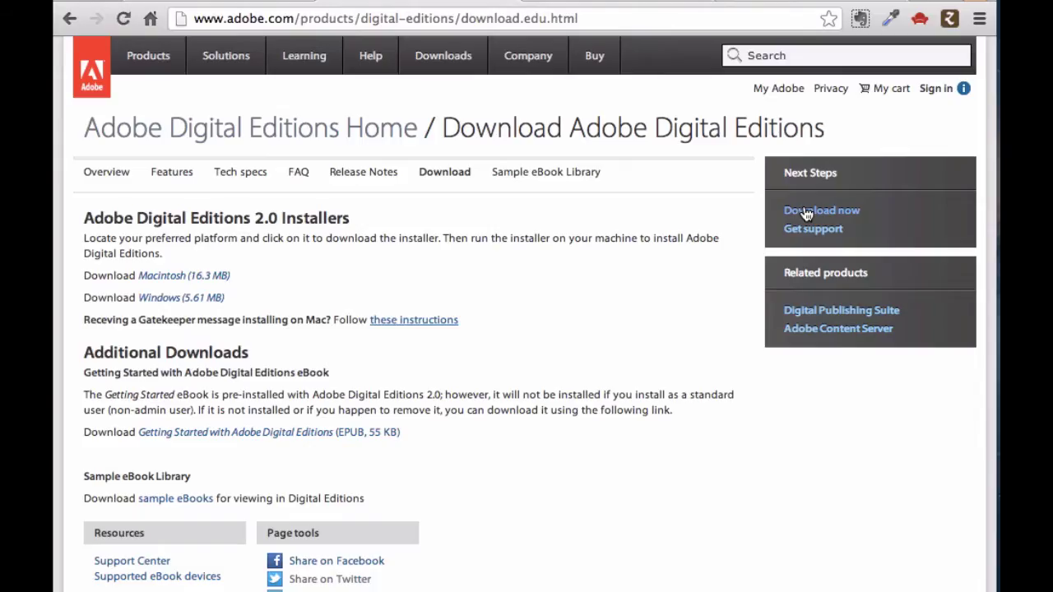
left_click(175, 276)
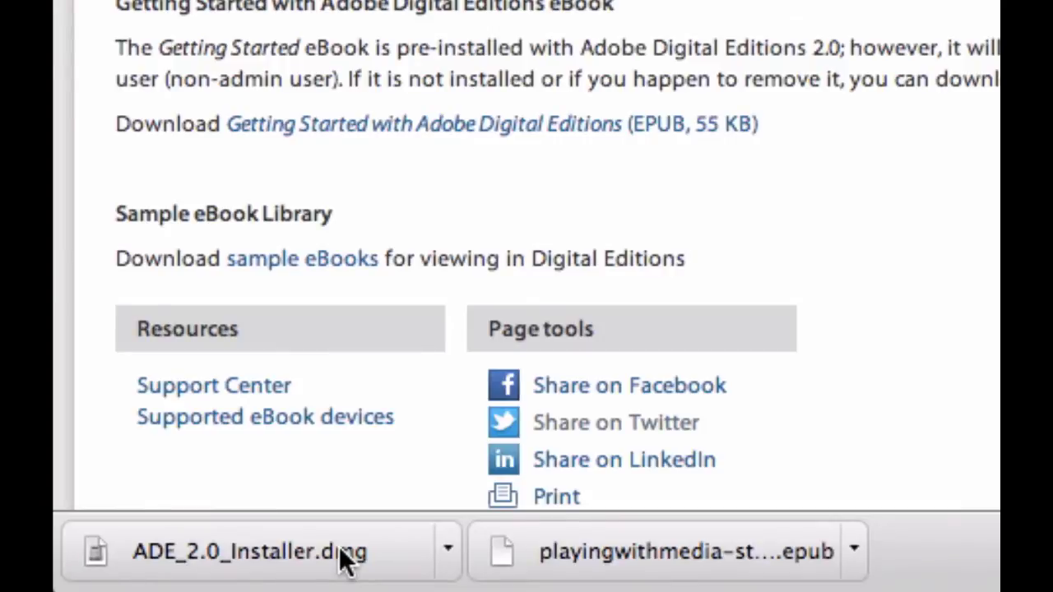
- Open the ADE 2.0 disk image and launch the Digital Editions 2.0 installer package
left_click(346, 559)
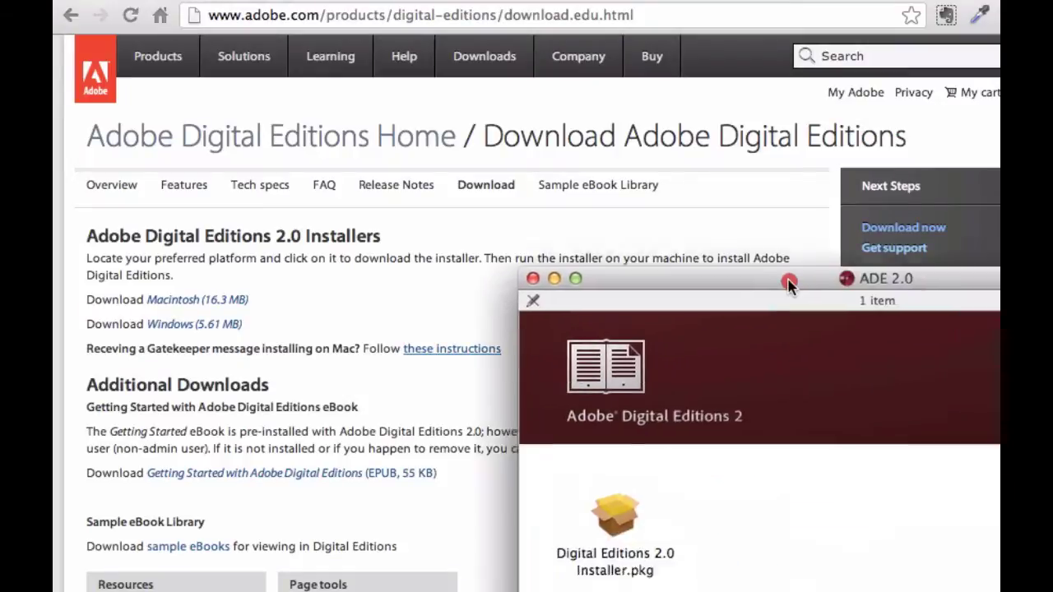
left_click_drag(790, 282, 461, 111)
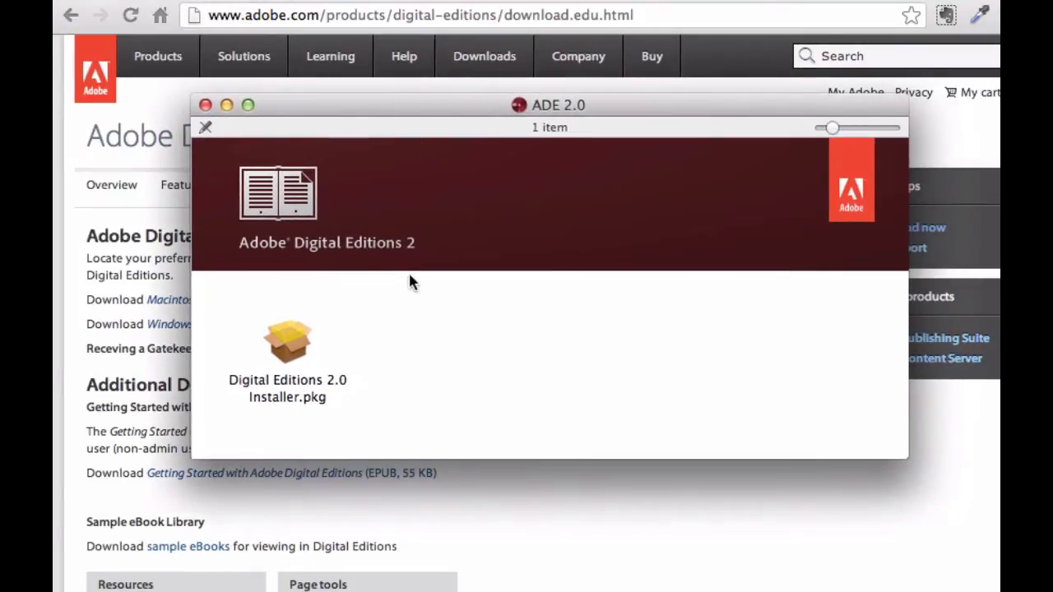
double_click(294, 365)
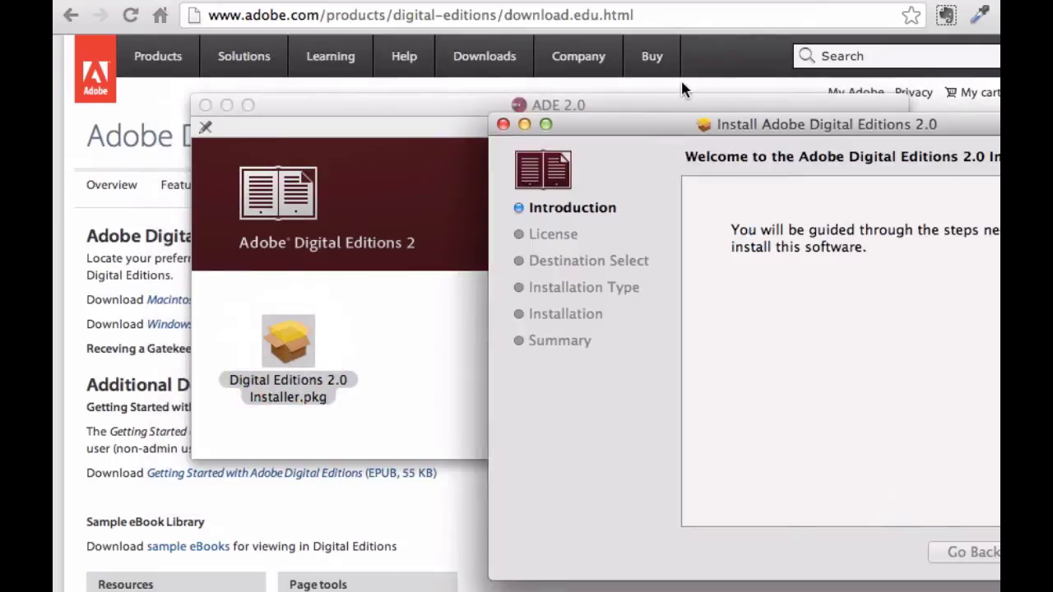
left_click_drag(641, 128, 313, 84)
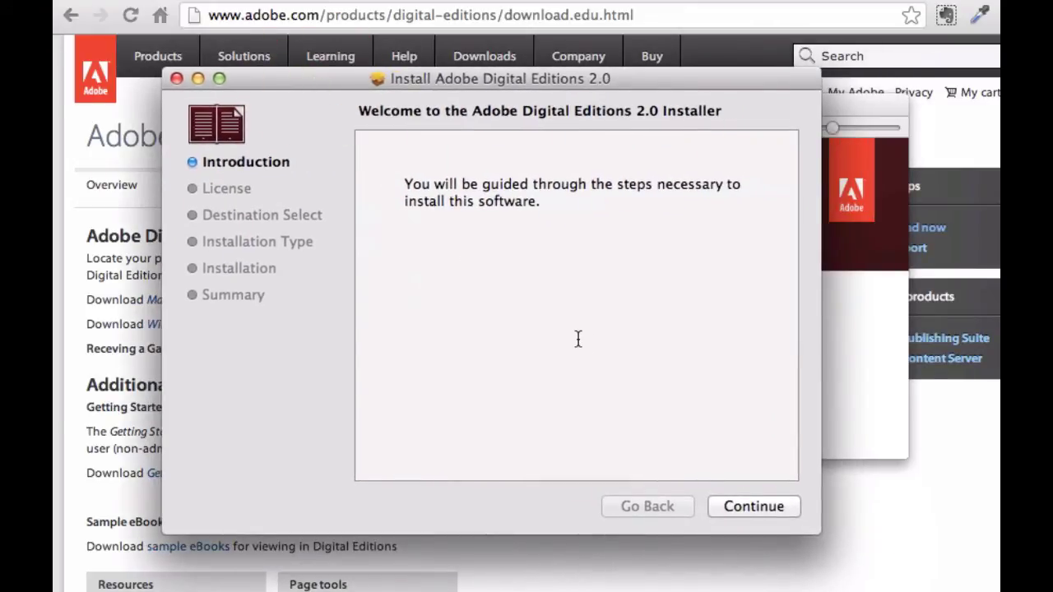
- Agree to the license, install with the admin password, and skip migrating older books
left_click(737, 508)
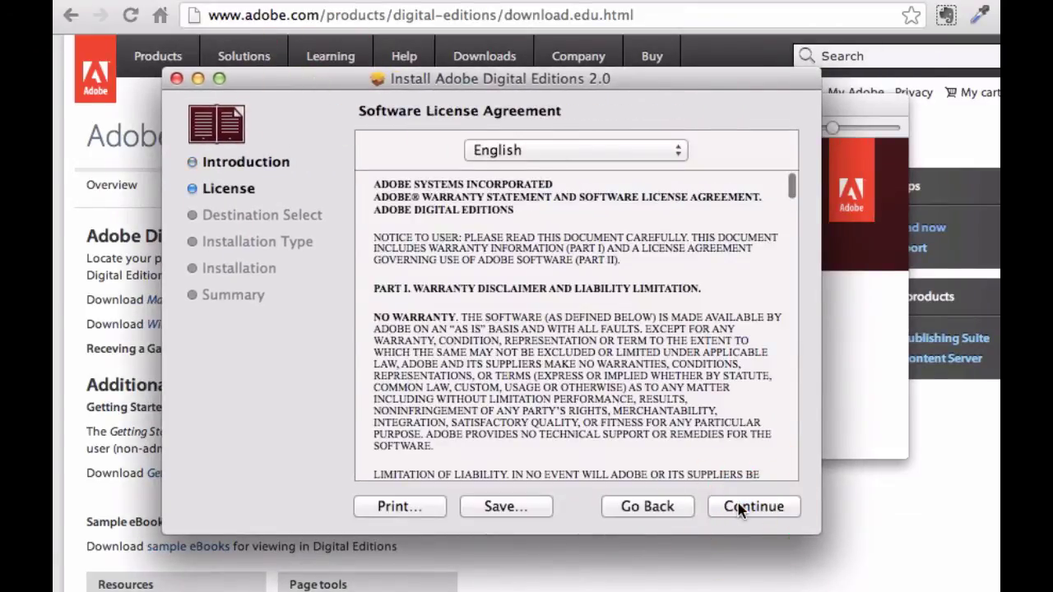
left_click(737, 505)
left_click(695, 251)
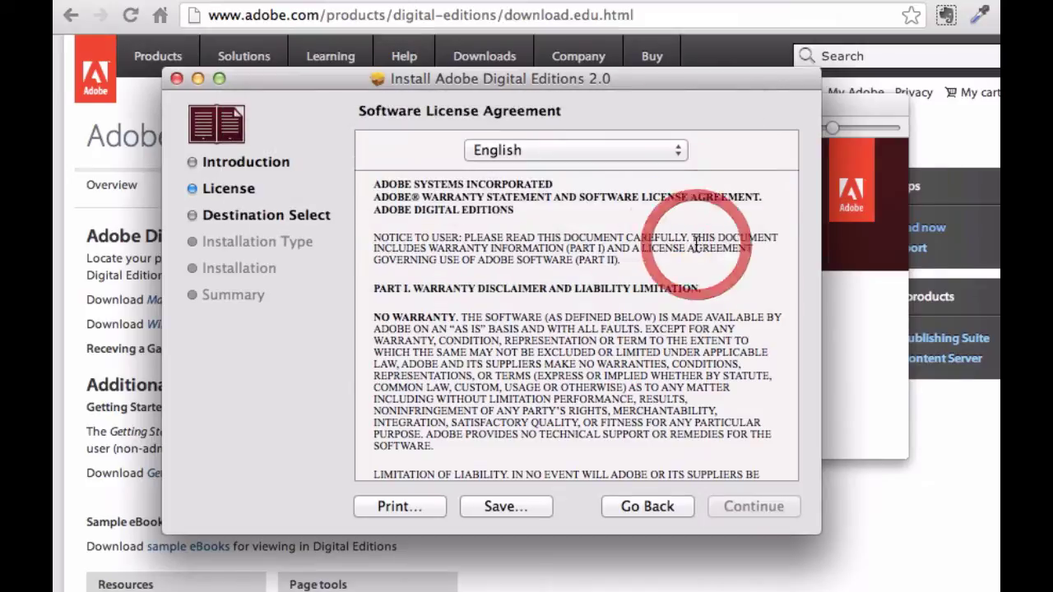
left_click(762, 514)
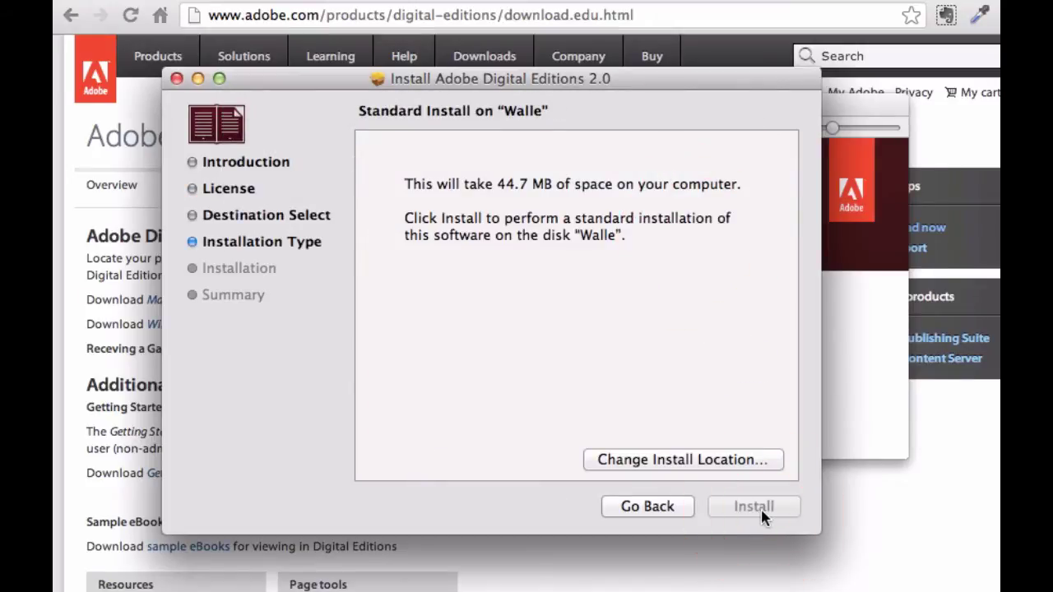
type("••••")
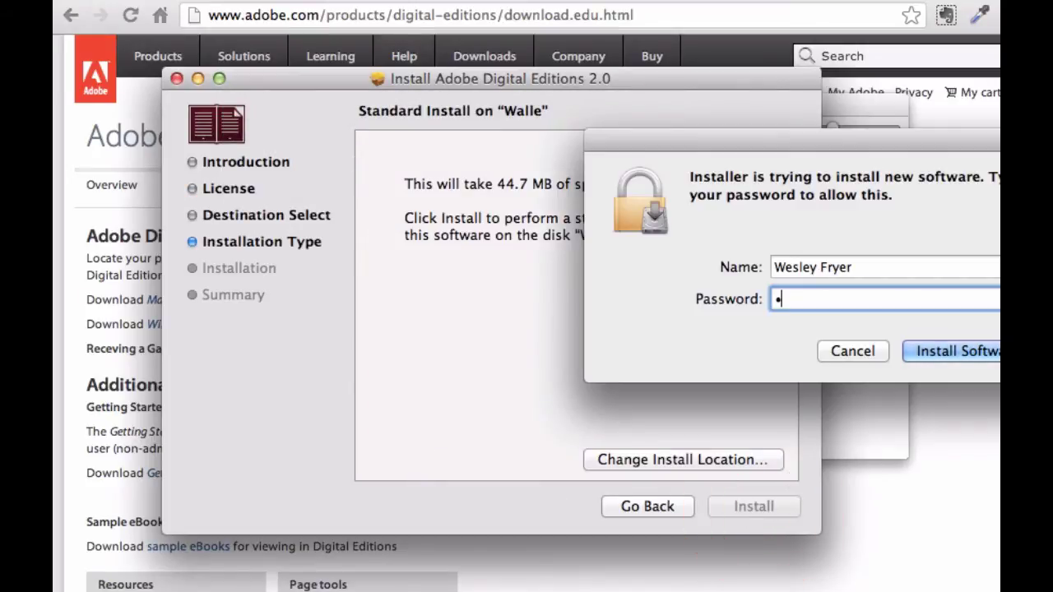
type("•")
key("Return")
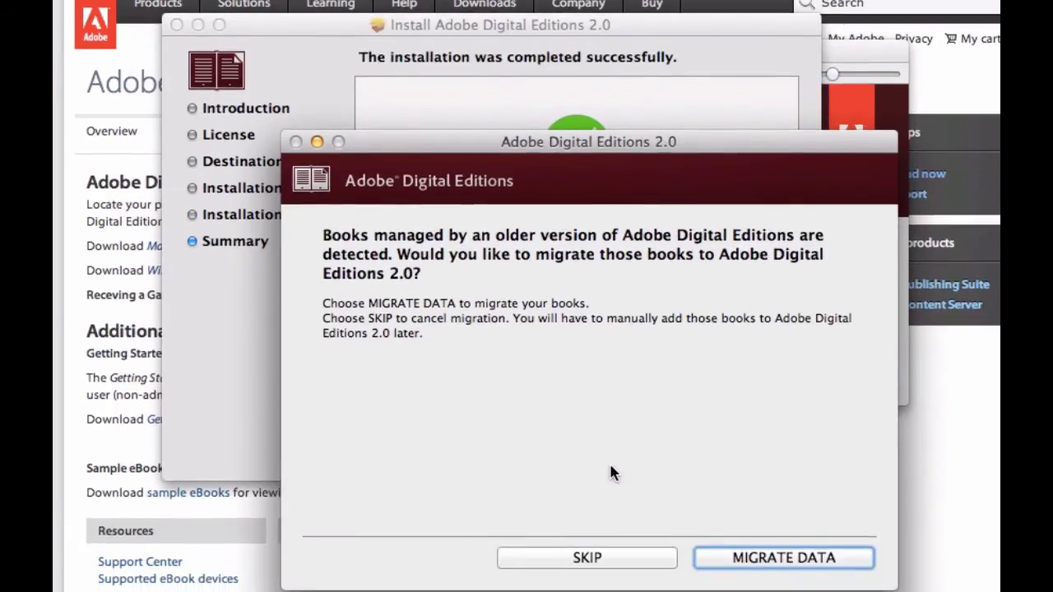
left_click(629, 556)
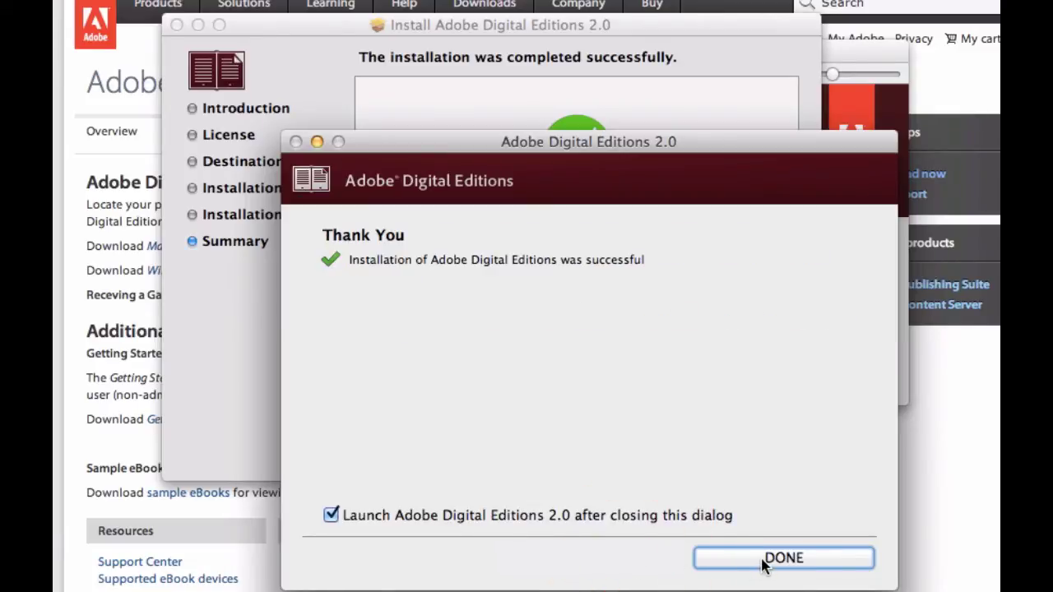
left_click(763, 562)
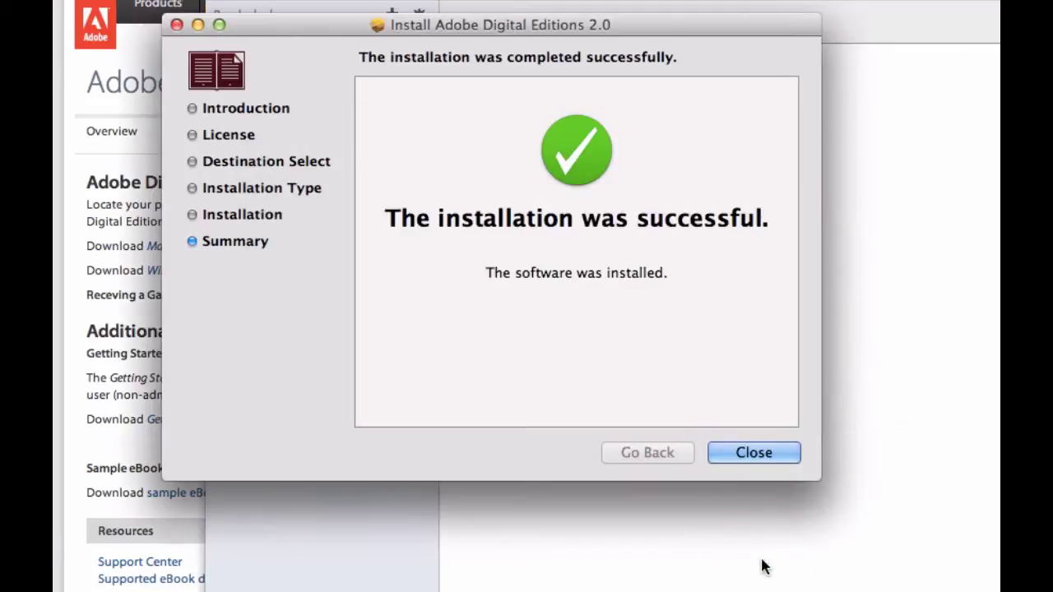
- Close the finished installer and ADE 2.0 disk window, and move the Library window into place
left_click(745, 451)
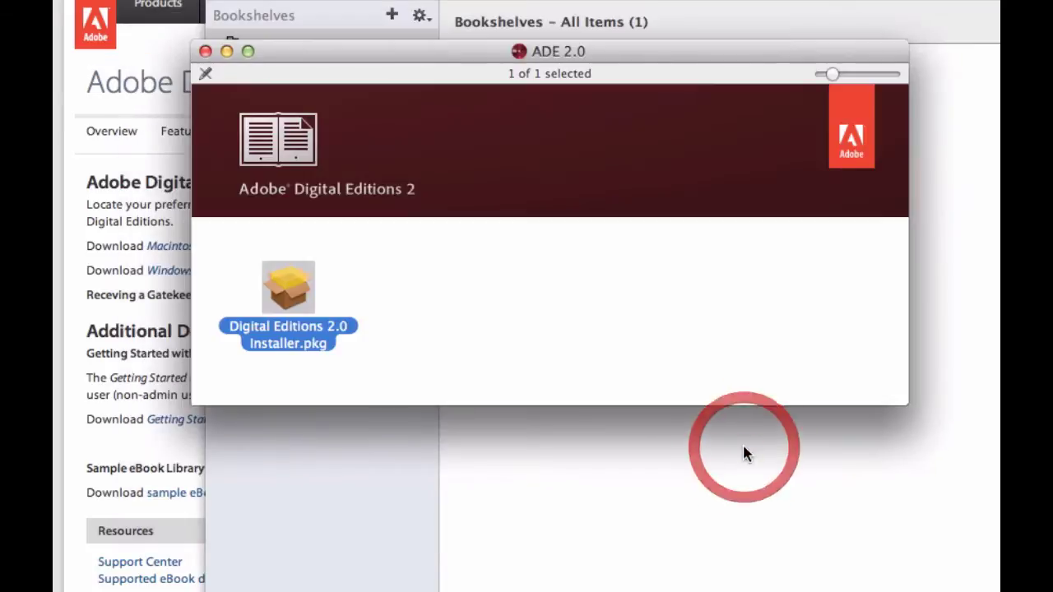
left_click(205, 51)
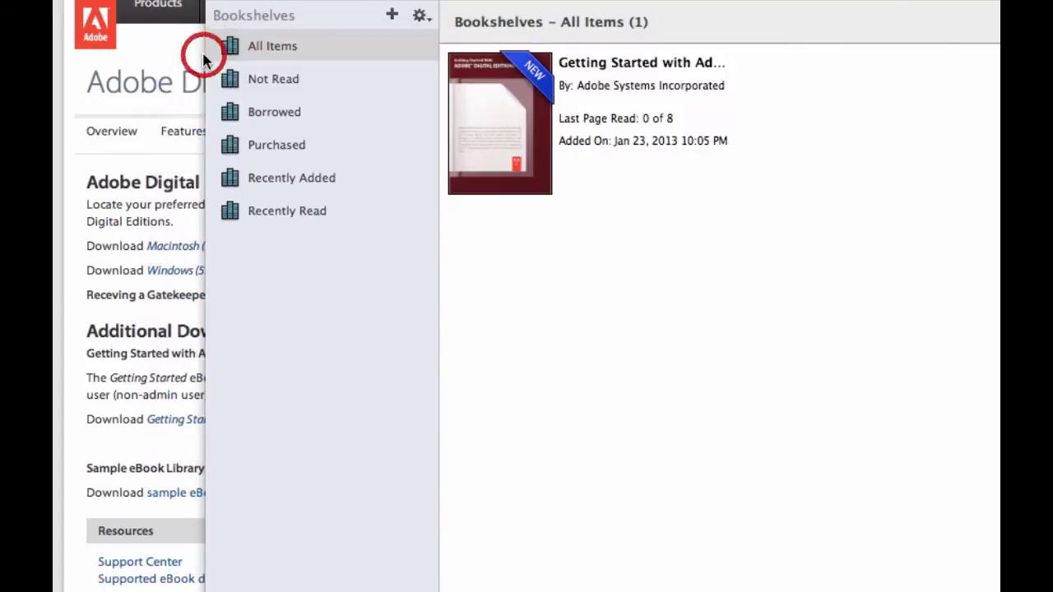
left_click(396, 8)
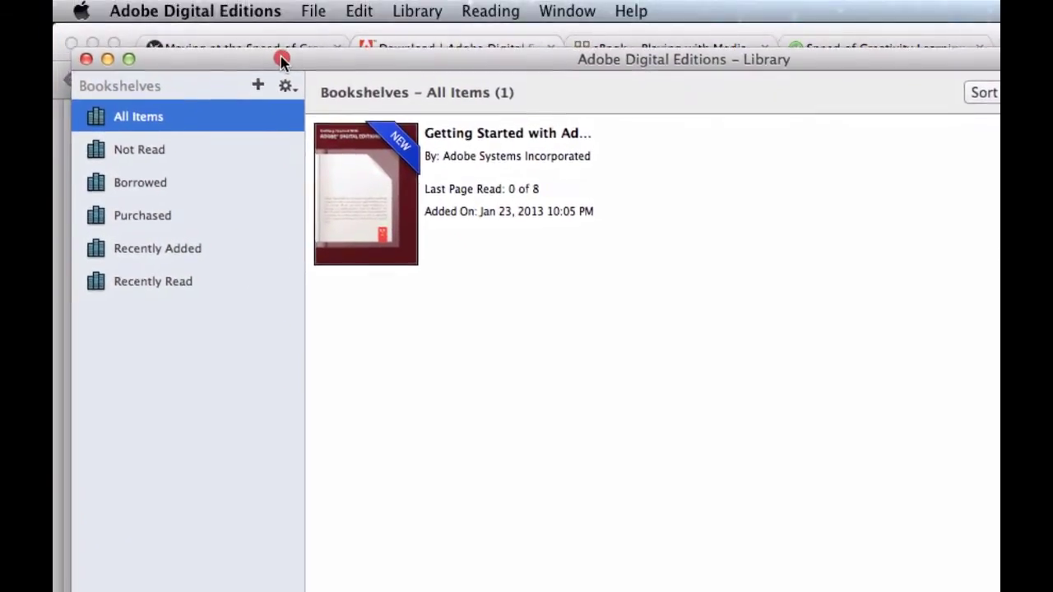
left_click_drag(278, 68, 274, 54)
left_click(312, 8)
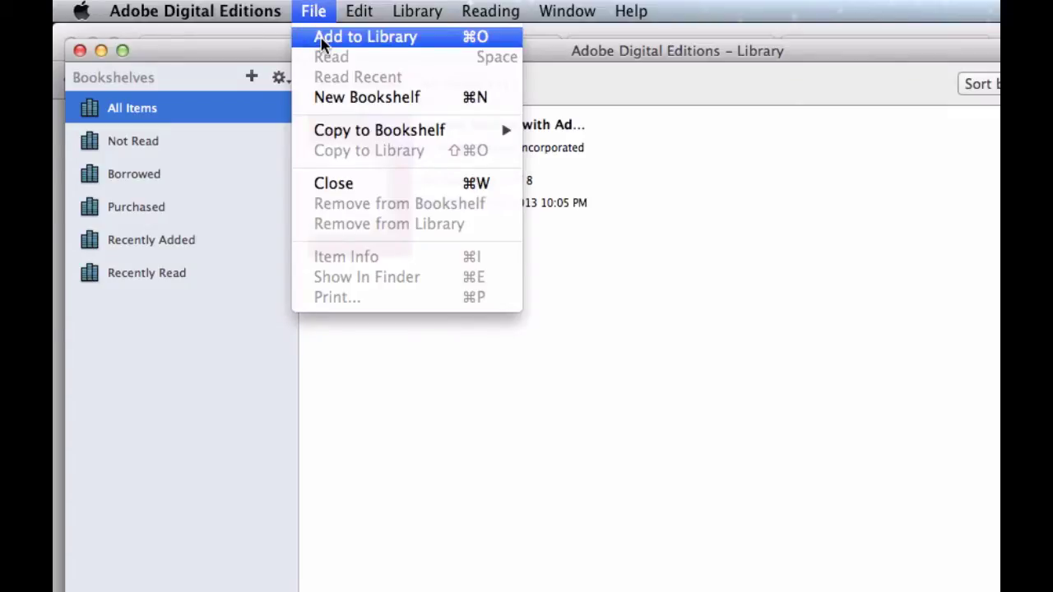
- Add playingwithmedia-standard.epub from the Desktop to the library
left_click(322, 37)
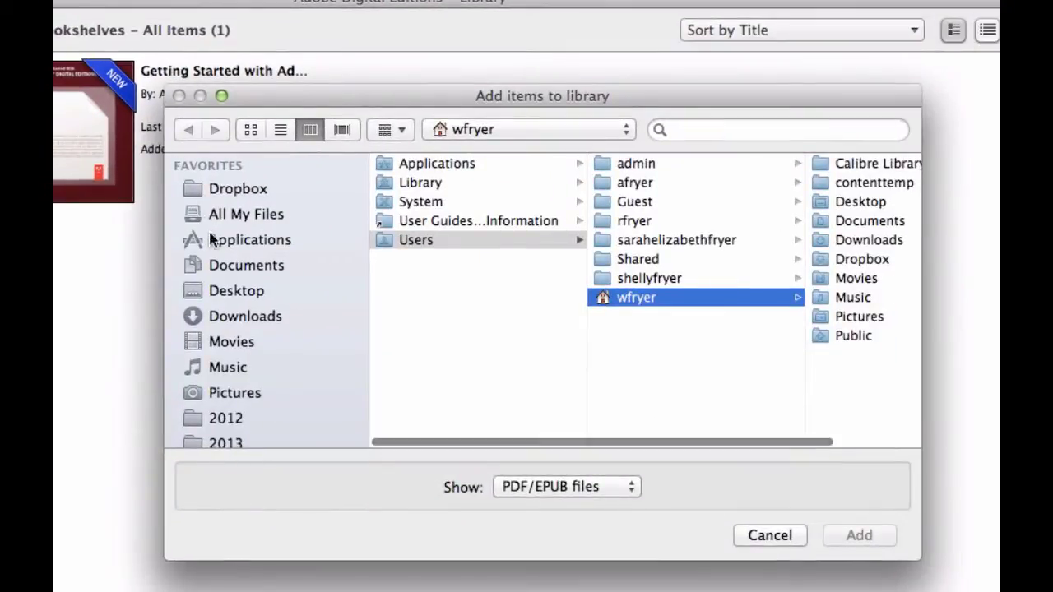
left_click(222, 298)
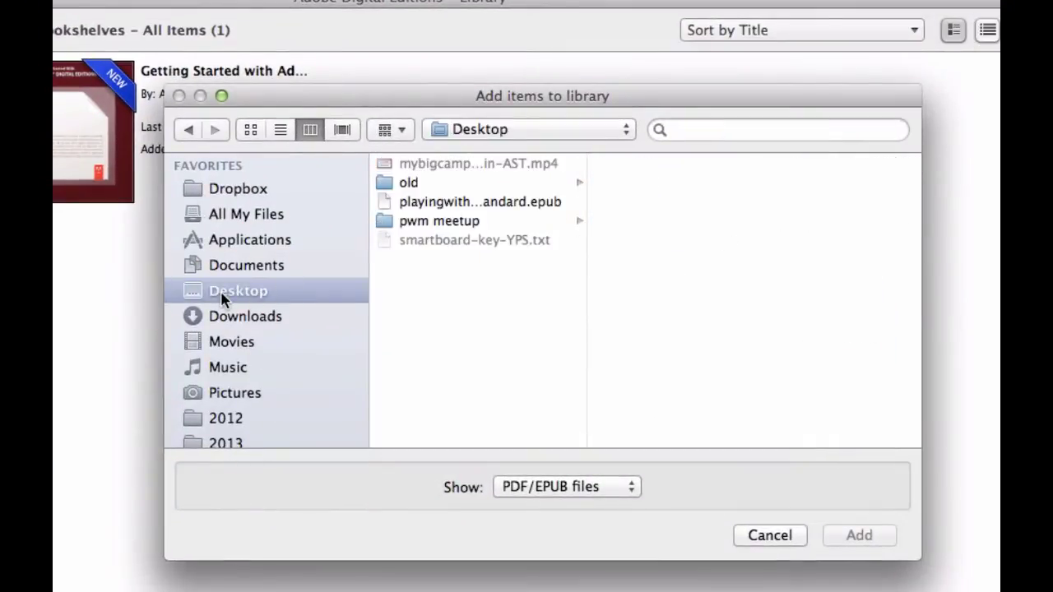
left_click(427, 211)
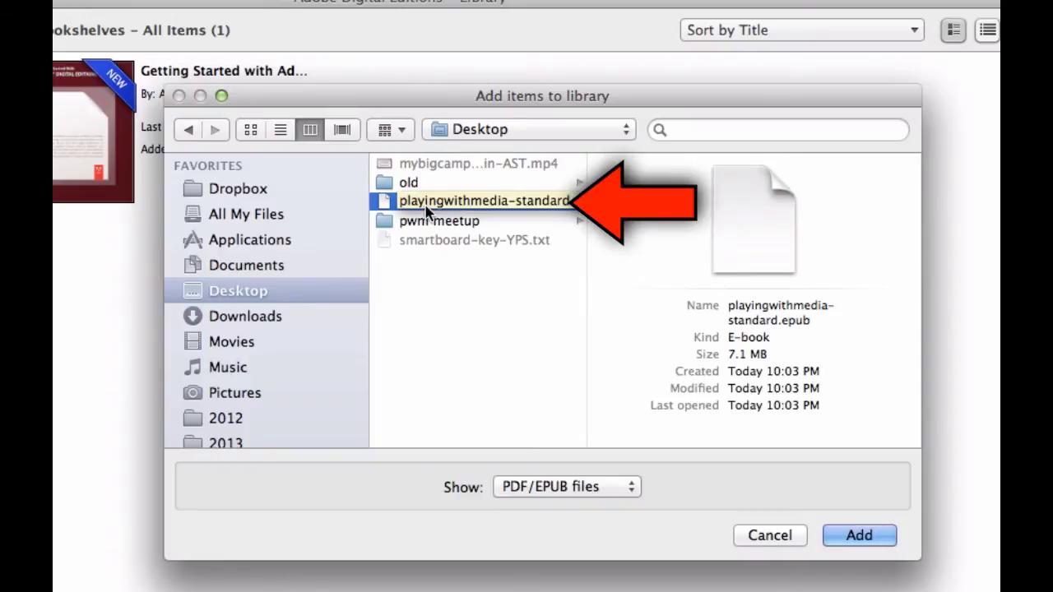
left_click(851, 535)
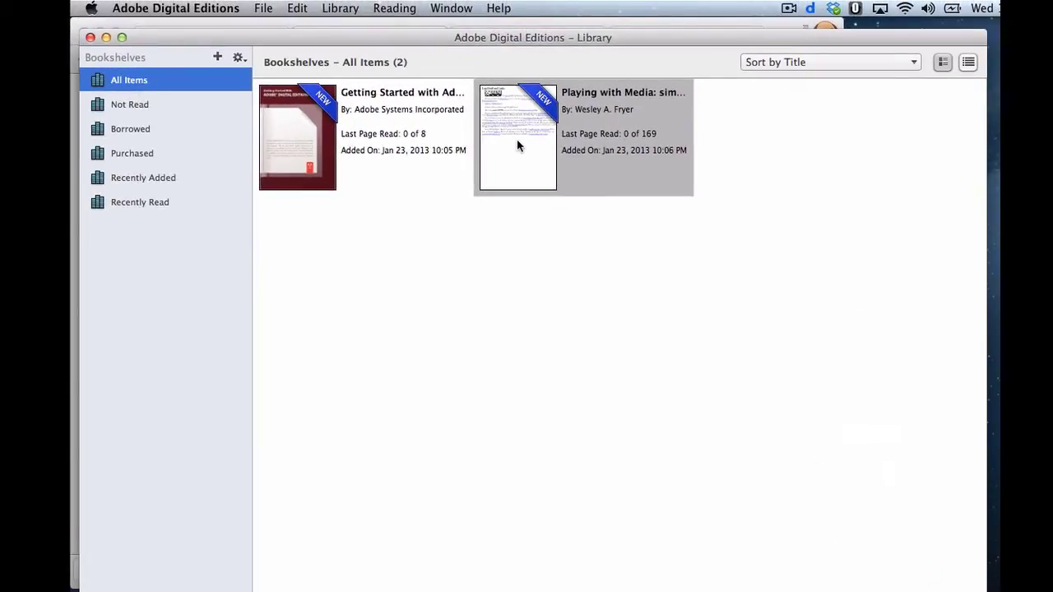
- Open Playing with Media for reading and page forward five times
double_click(532, 152)
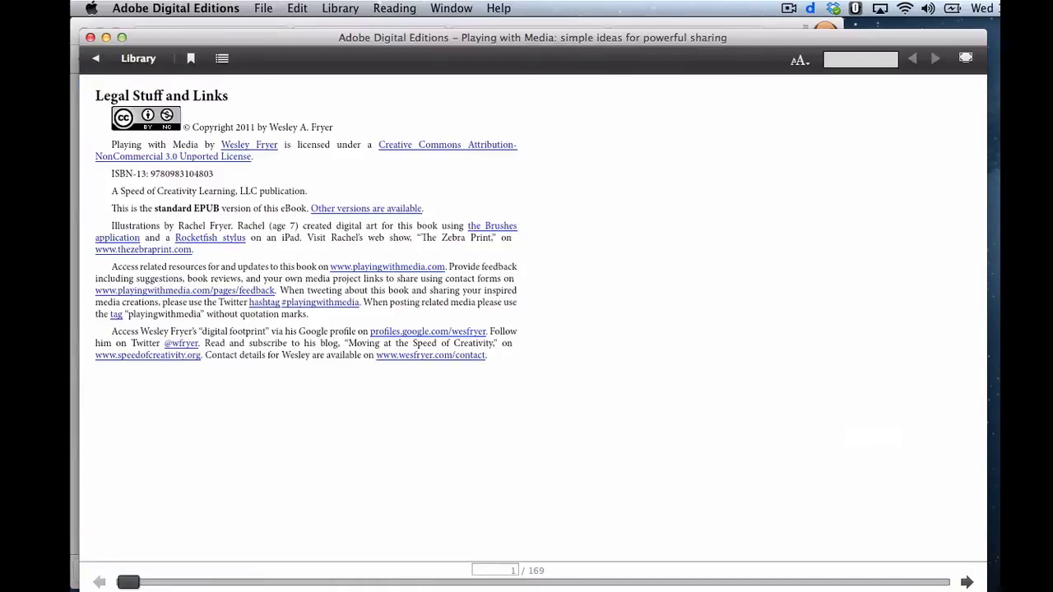
left_click(966, 581)
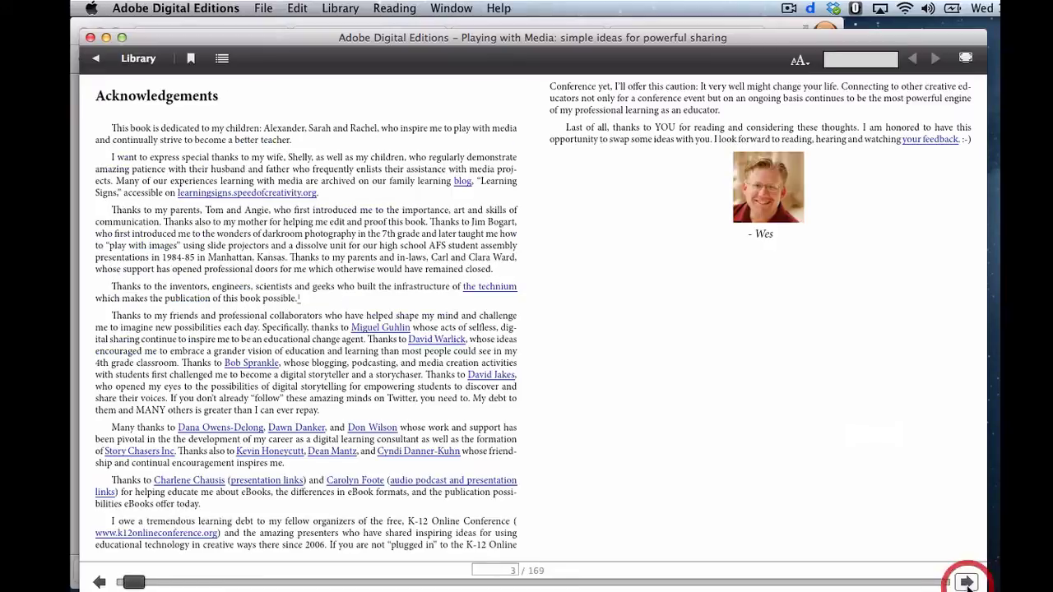
left_click(966, 582)
left_click(966, 582)
left_click(967, 582)
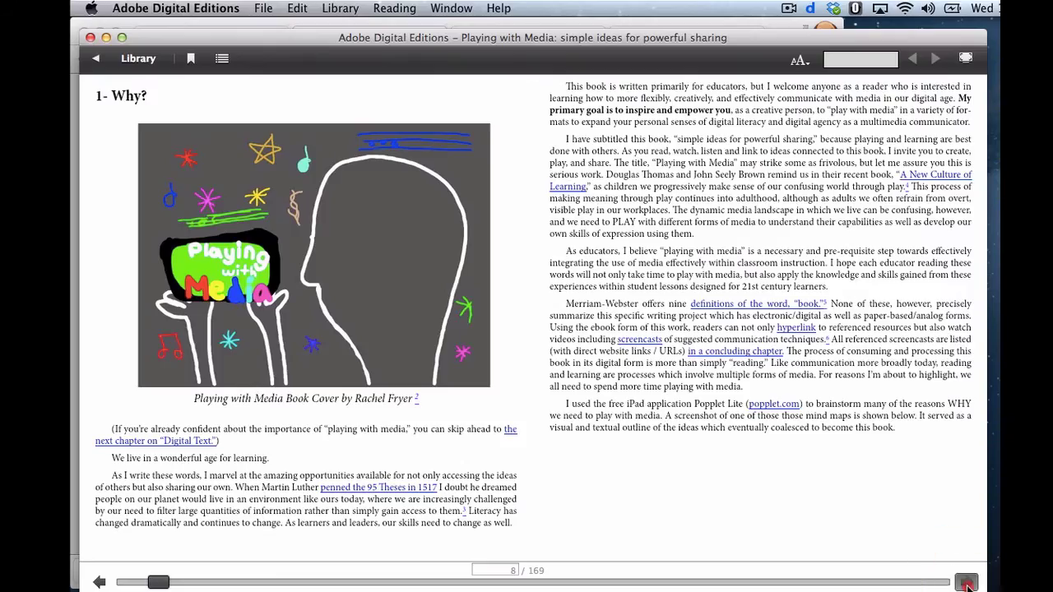
left_click(966, 581)
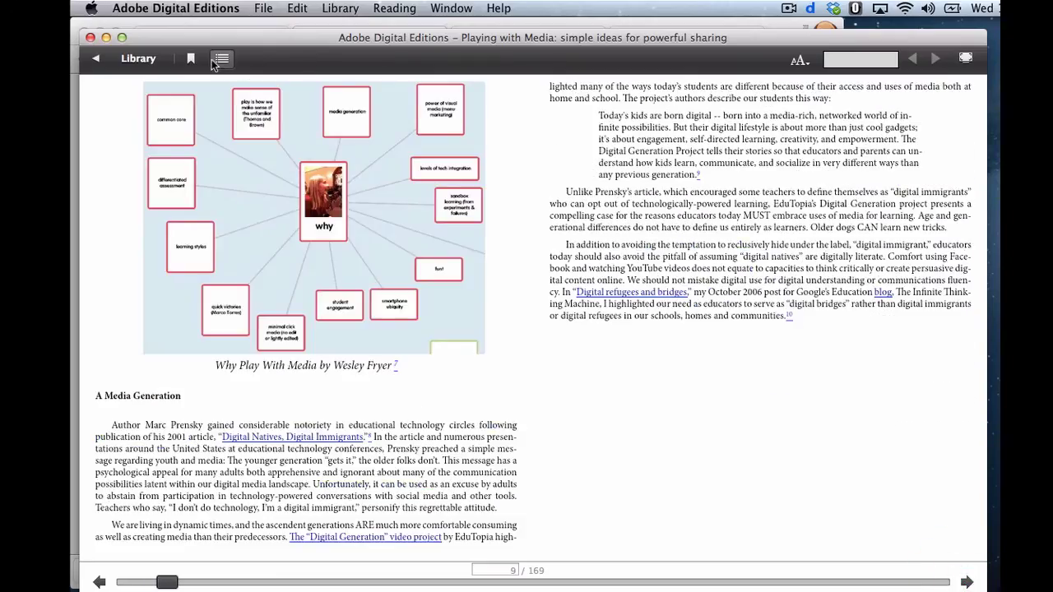
- Jump to chapter 5- Images through the table of contents, then hide it
left_click(222, 59)
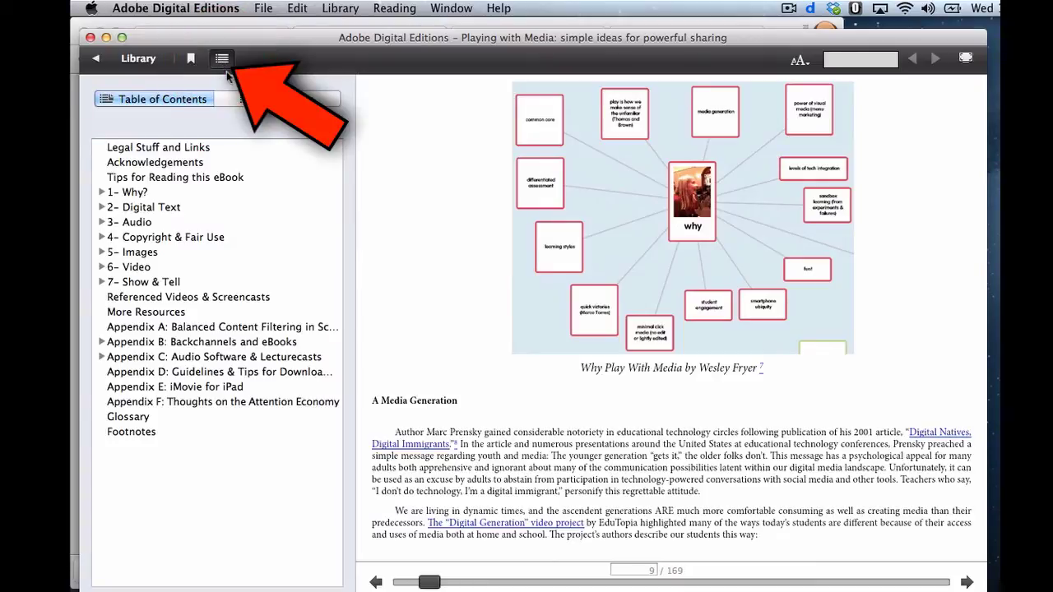
left_click(135, 267)
left_click(143, 253)
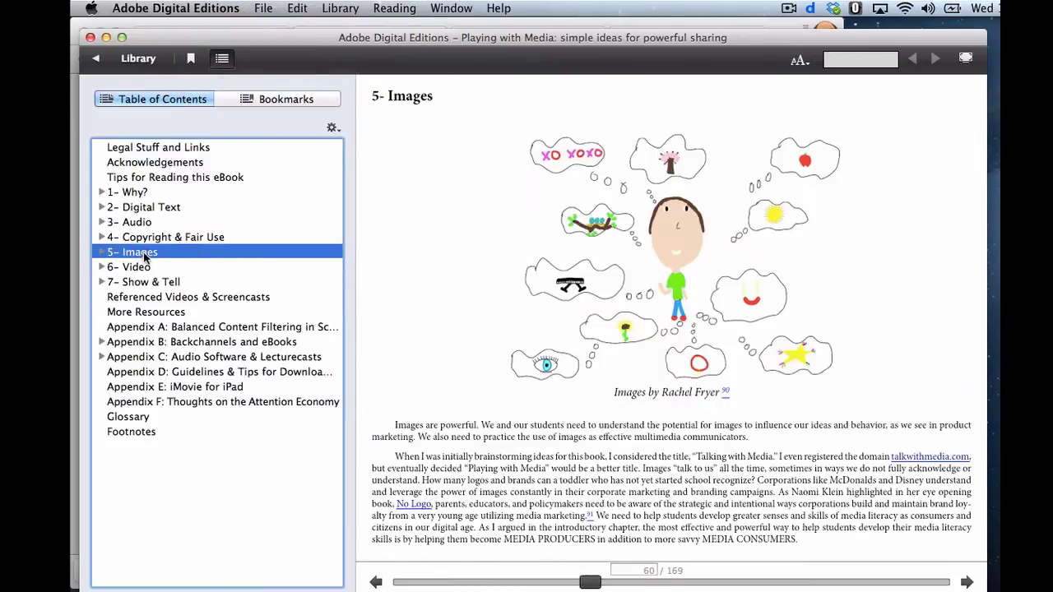
left_click(222, 58)
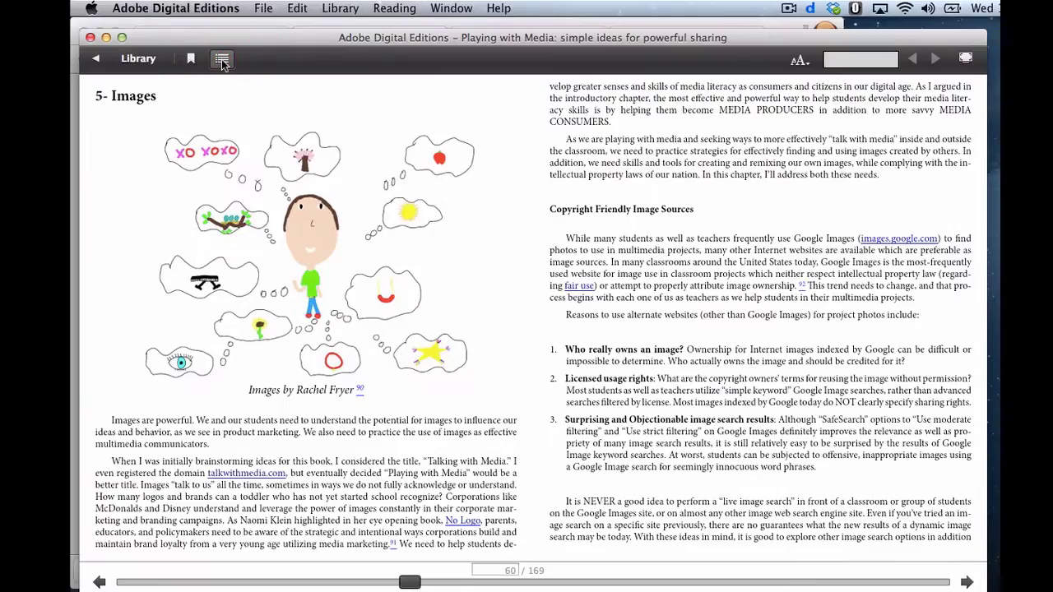
left_click(799, 60)
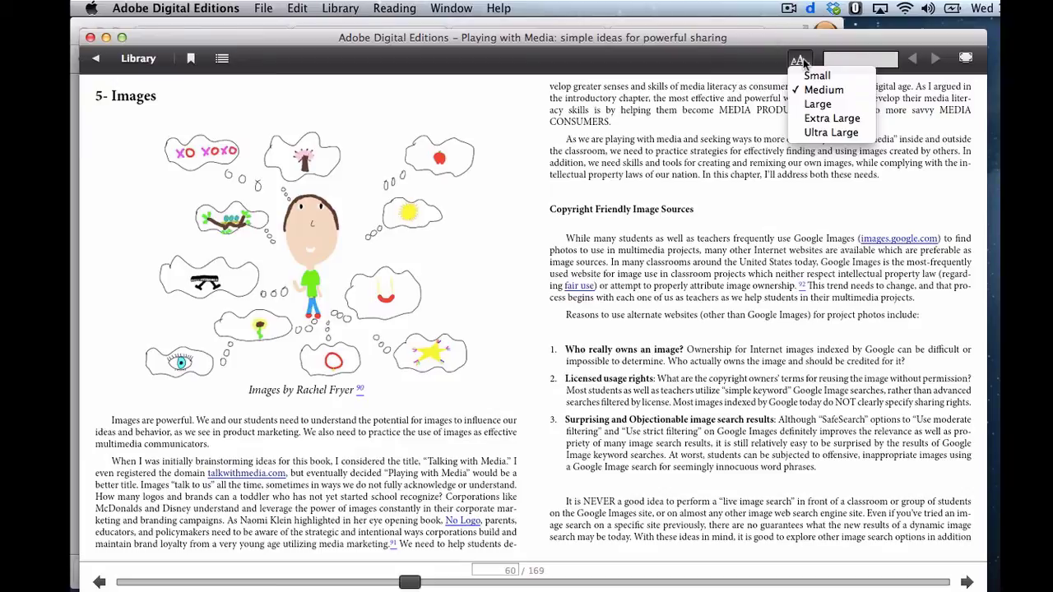
- Enlarge the book text to Extra Large and scroll through the page
left_click(811, 119)
scroll(780, 310, "down", 15)
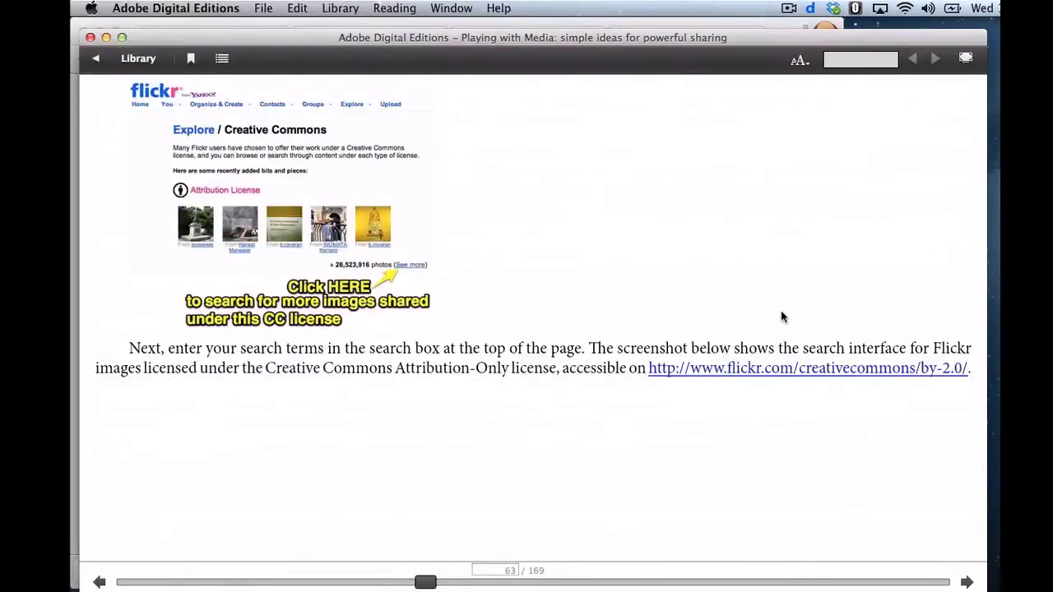
scroll(782, 316, "down", 12)
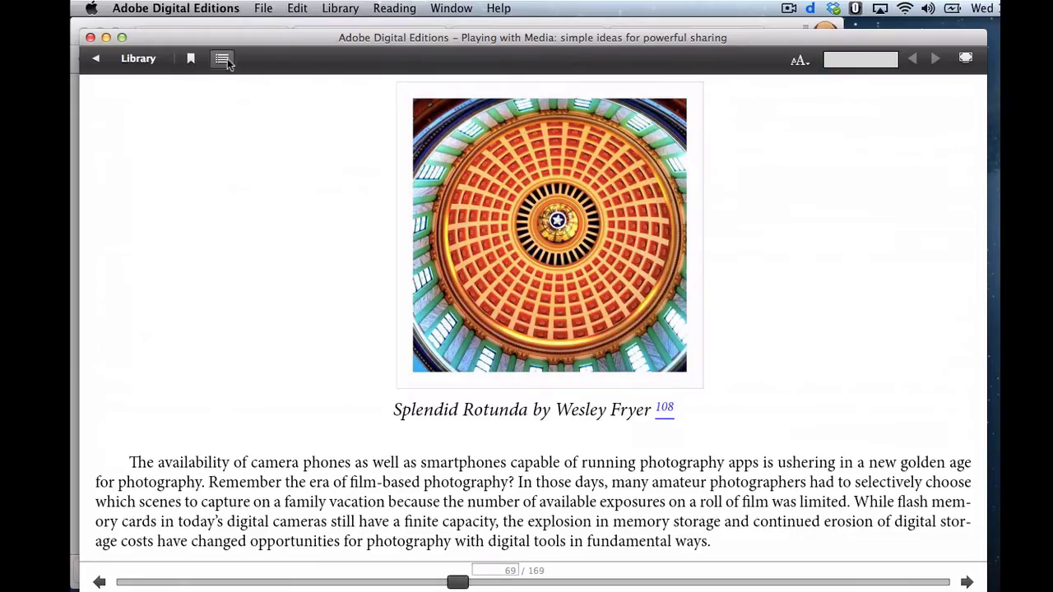
- Jump to the 6- Video chapter and follow the 'ethic of minimal clicks' glossary link
left_click(223, 59)
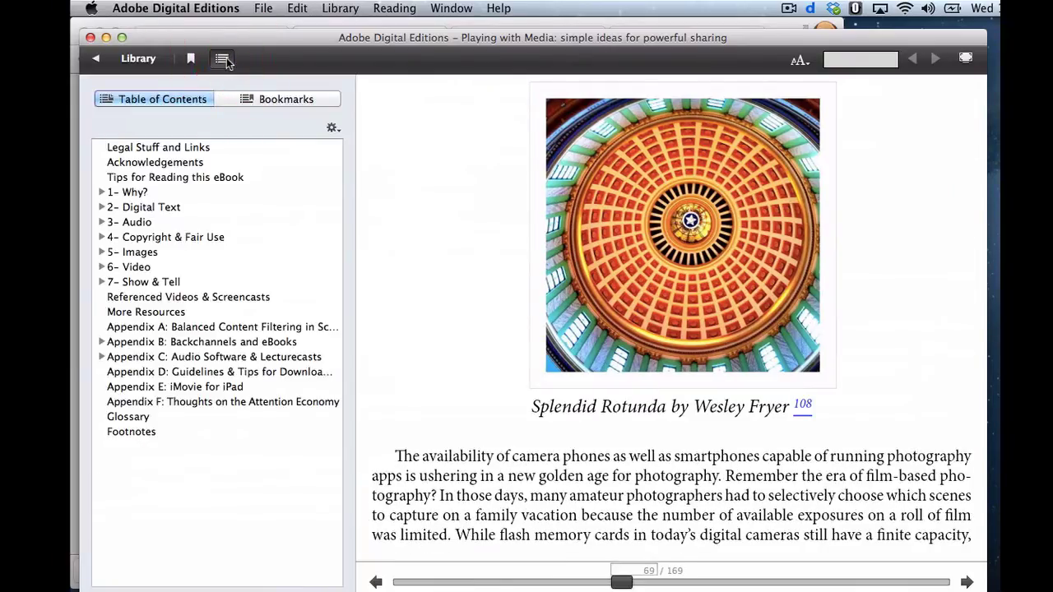
left_click(143, 267)
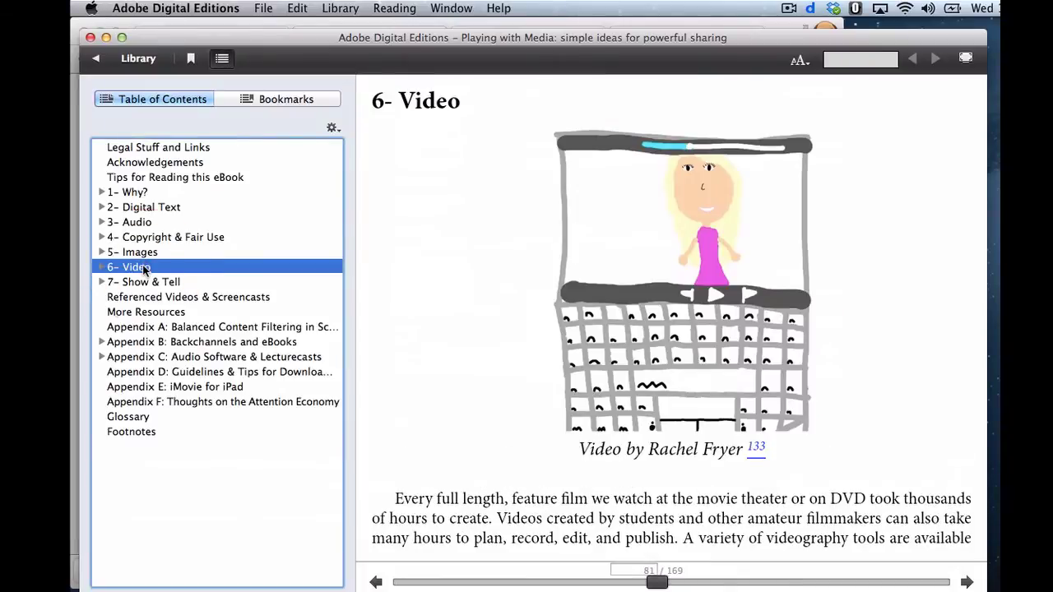
left_click(223, 58)
scroll(368, 314, "down", 5)
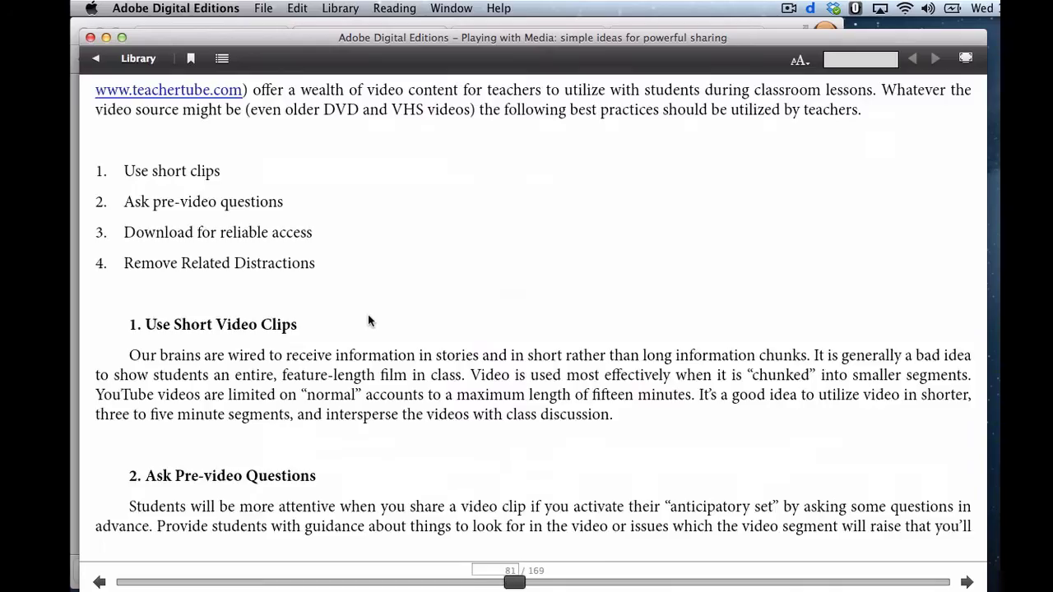
scroll(367, 314, "down", 10)
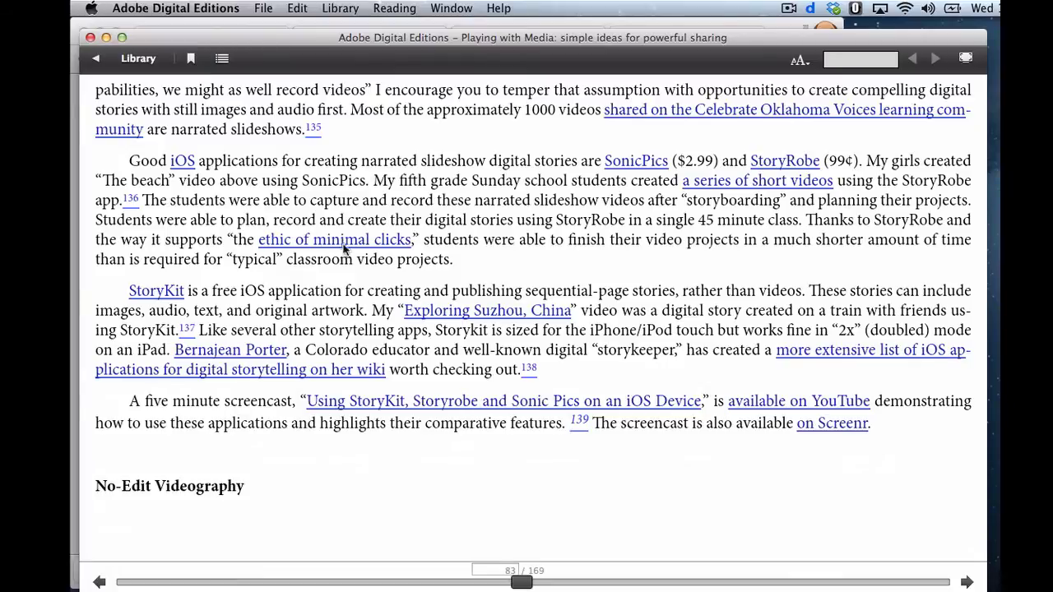
left_click(344, 248)
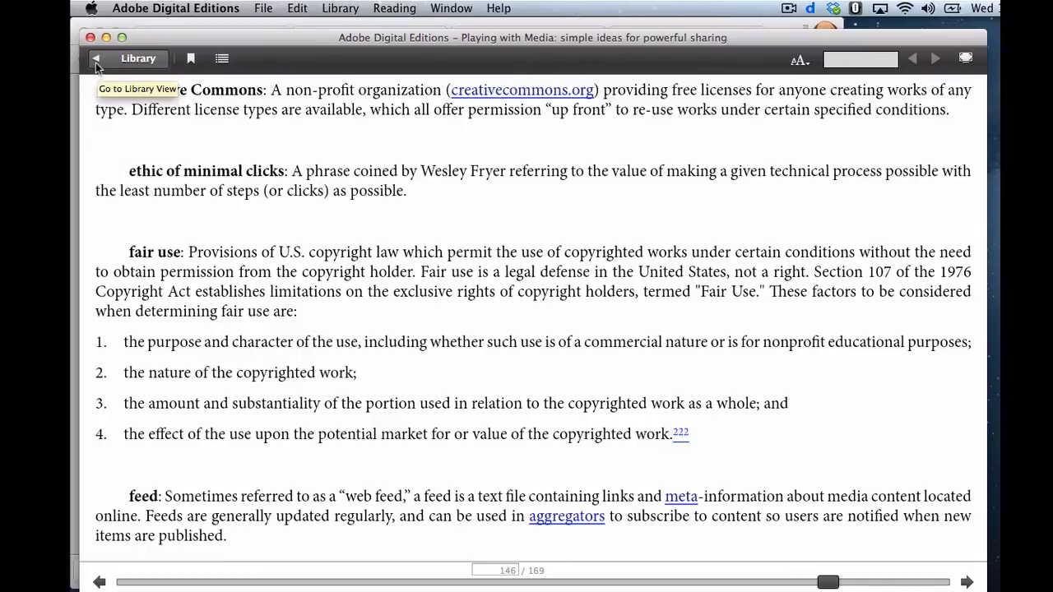
- Open the creativecommons.org link in Chrome, close it, and return to the reader
left_click(483, 92)
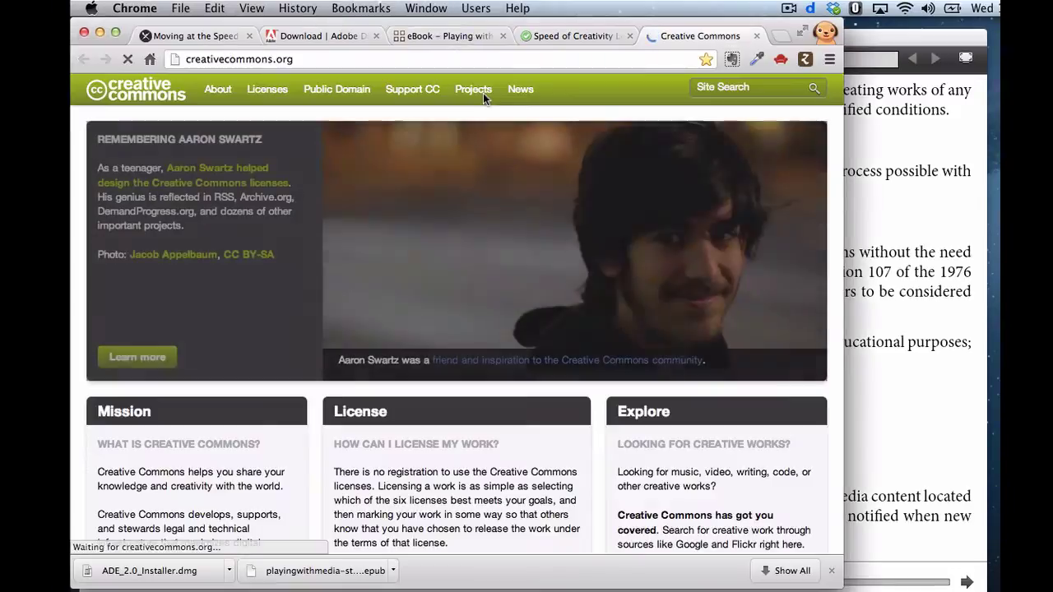
left_click(756, 36)
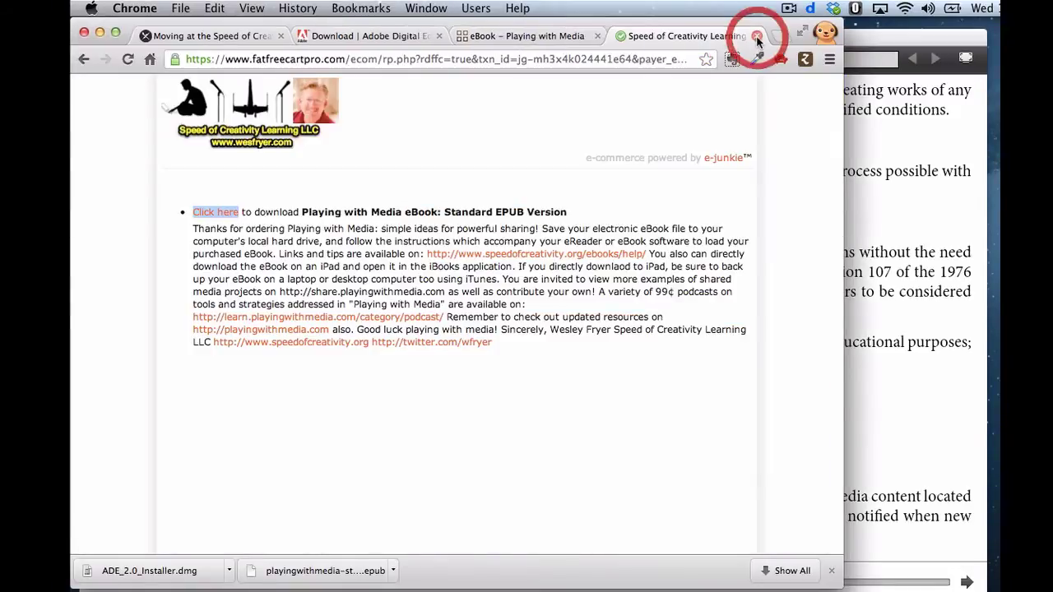
left_click(873, 197)
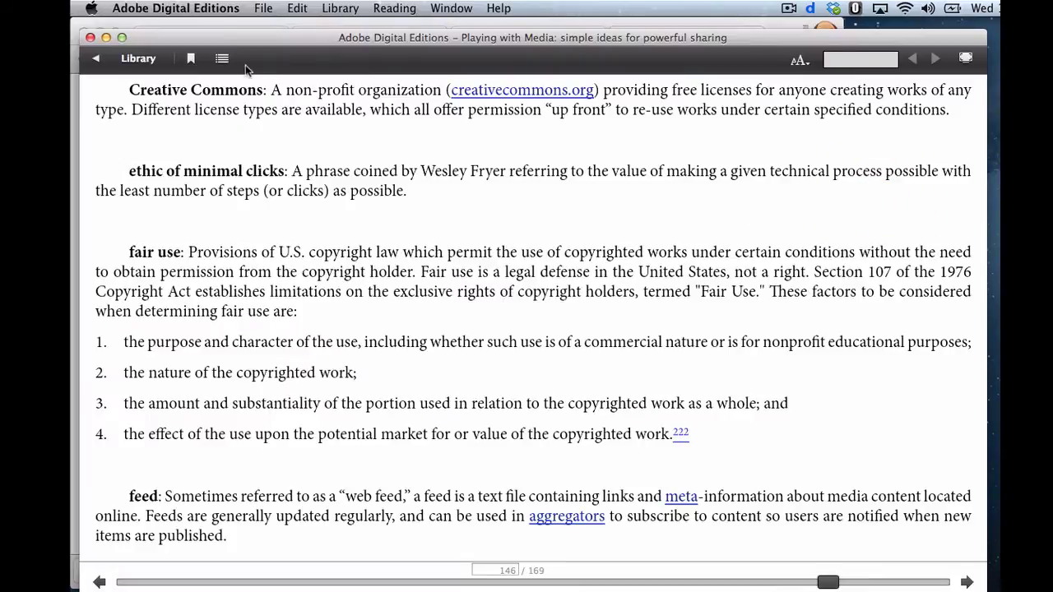
- Return to the 6- Video chapter and follow footnote 144 to the endnotes
left_click(222, 58)
left_click(131, 266)
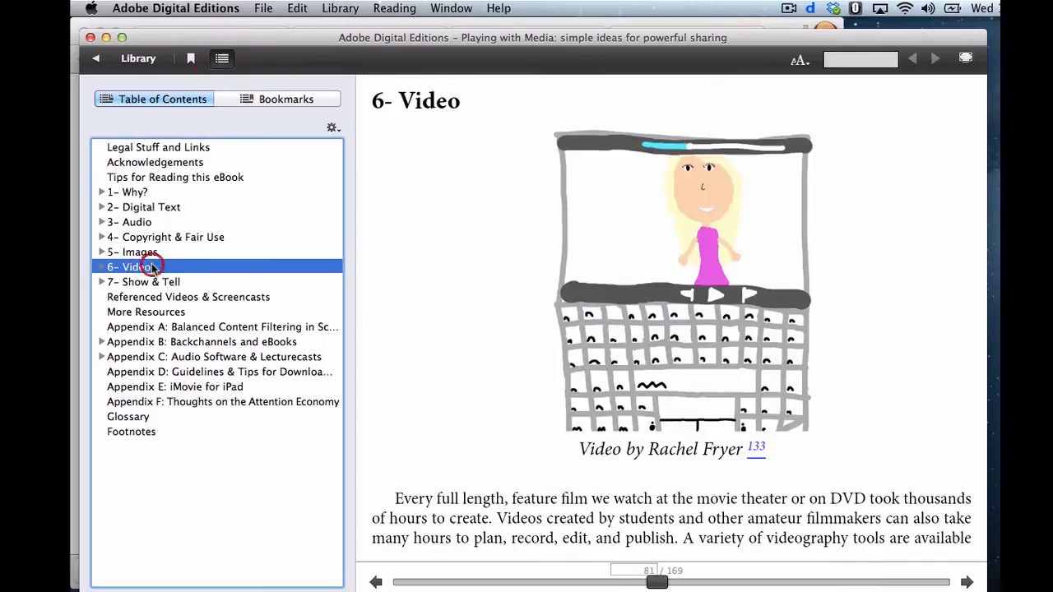
left_click(222, 59)
scroll(416, 247, "down", 10)
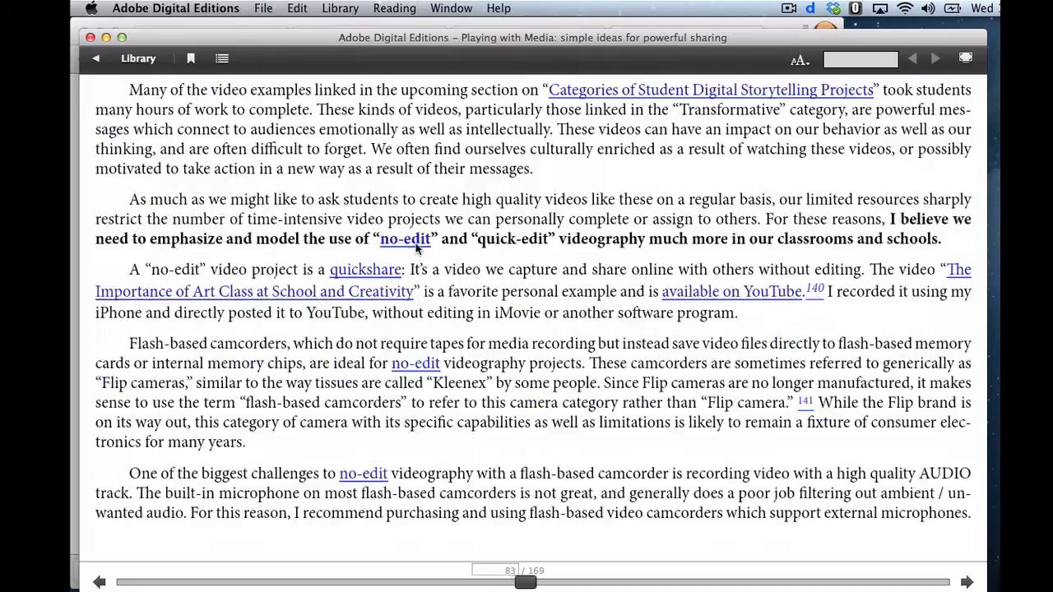
scroll(416, 246, "down", 5)
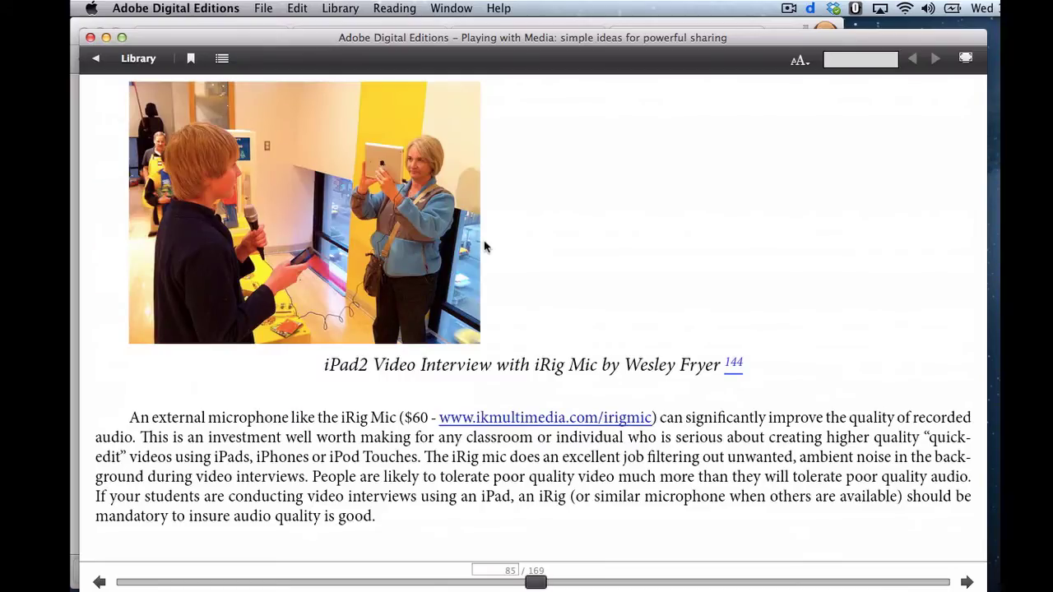
left_click(733, 365)
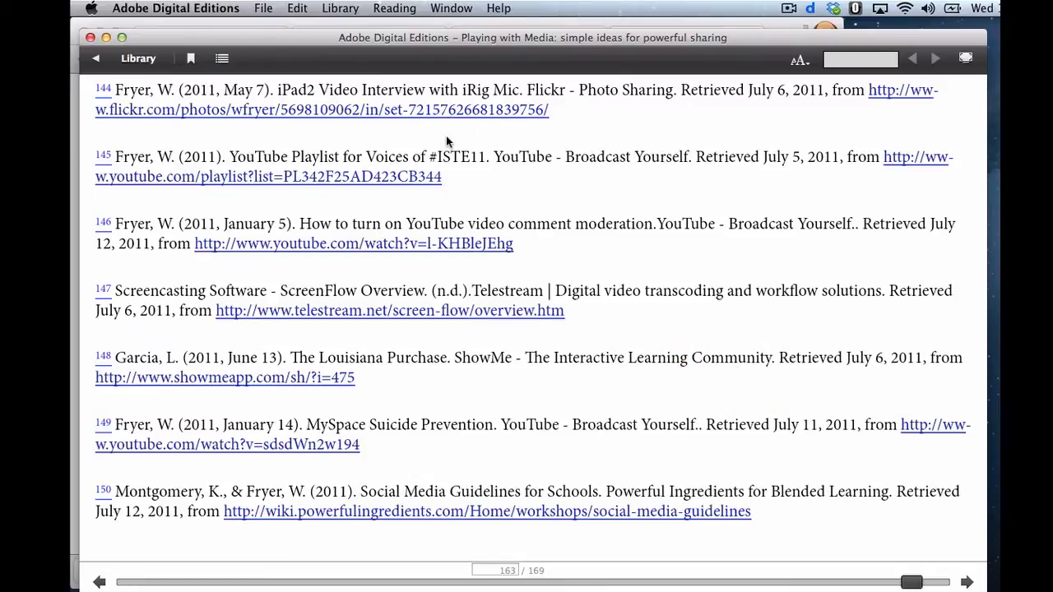
- Open footnote 145's YouTube playlist, visit Acknowledgements via 1- Why?, then return to Chrome
left_click(345, 182)
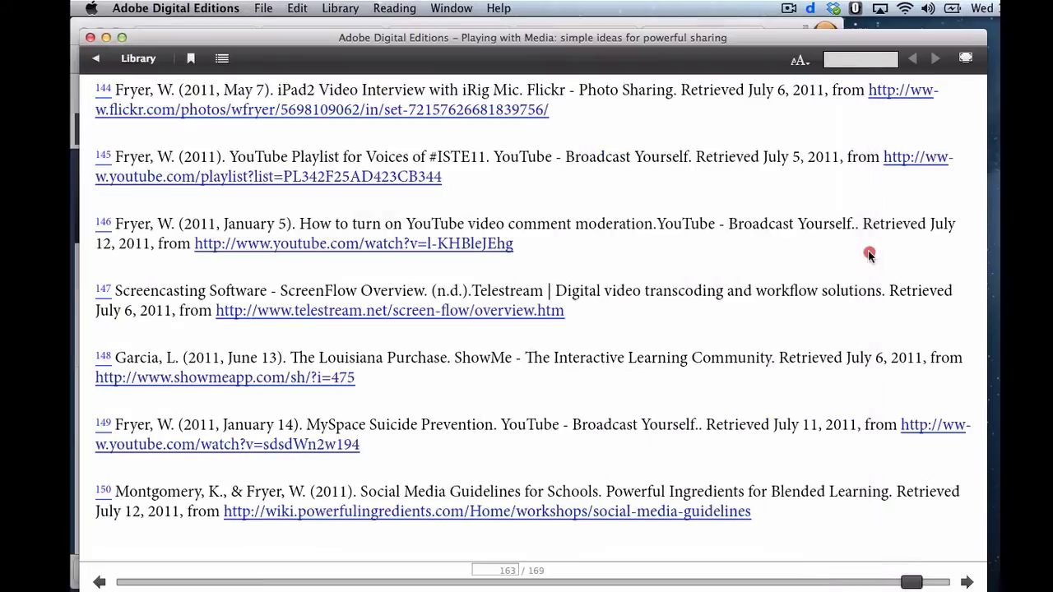
left_click(859, 247)
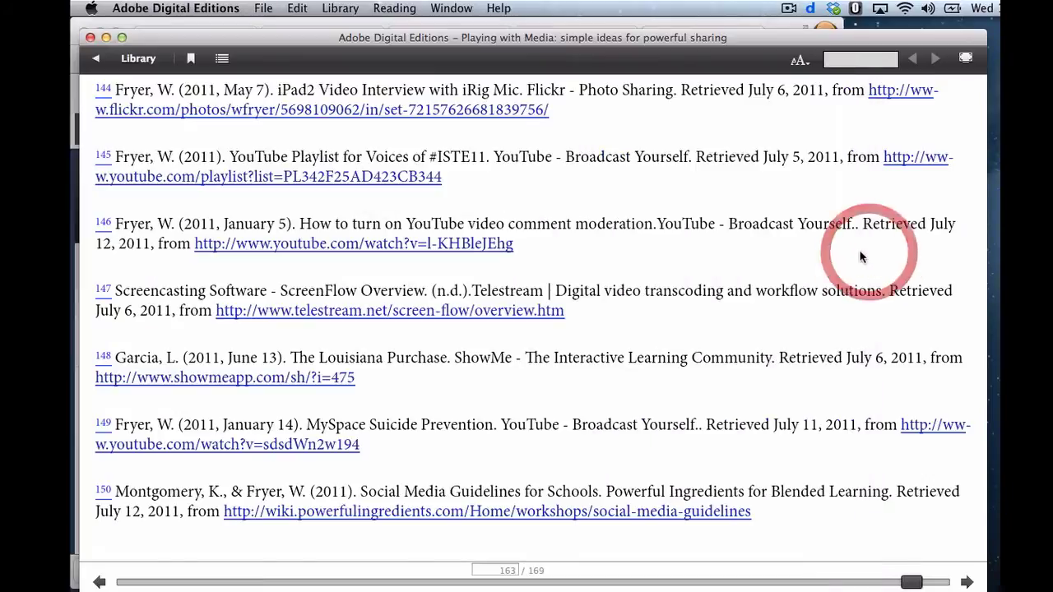
left_click(222, 59)
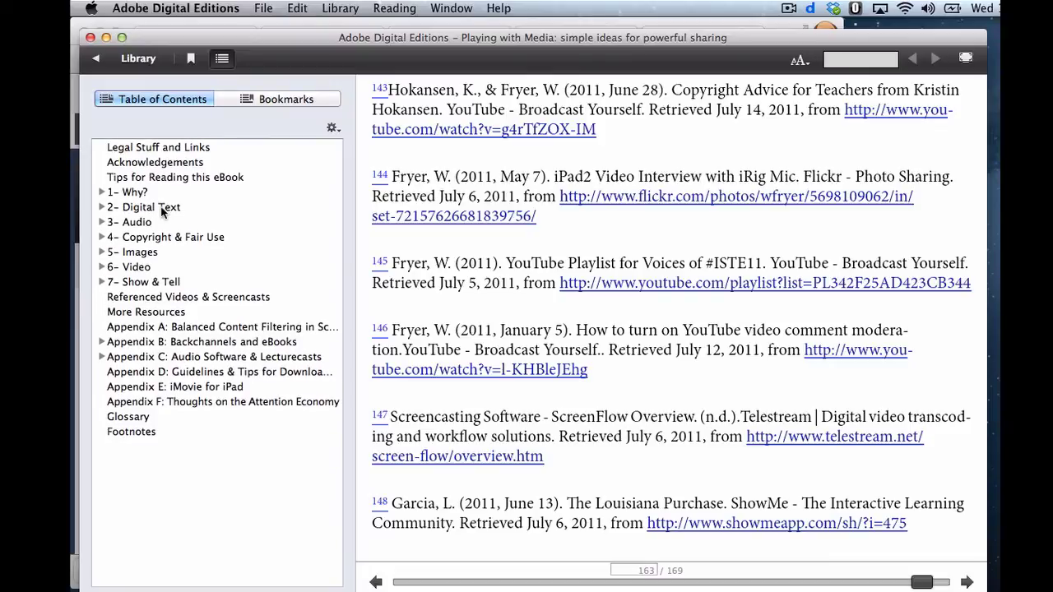
left_click(140, 192)
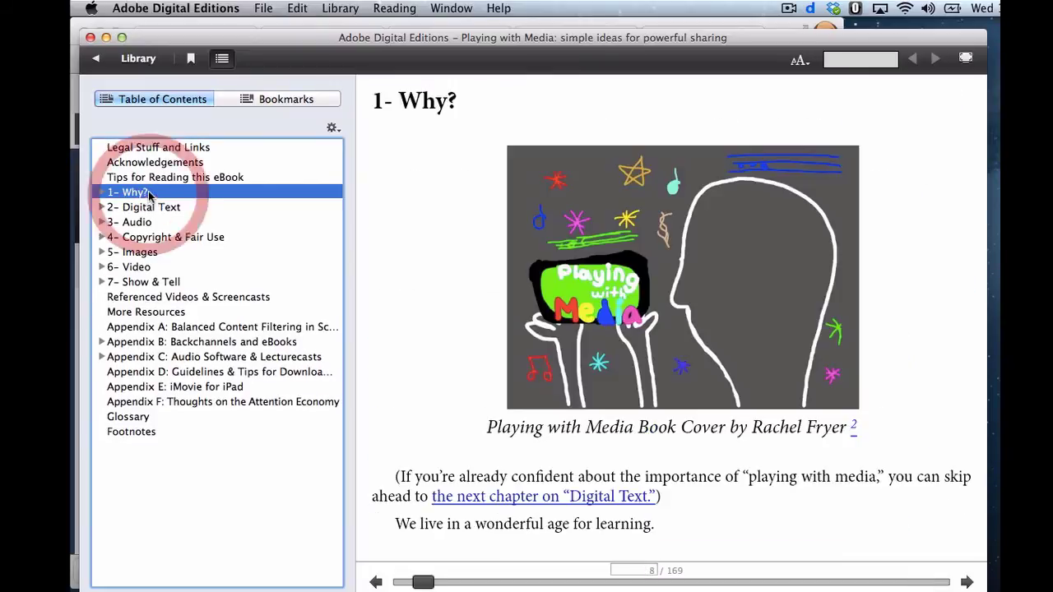
left_click(182, 166)
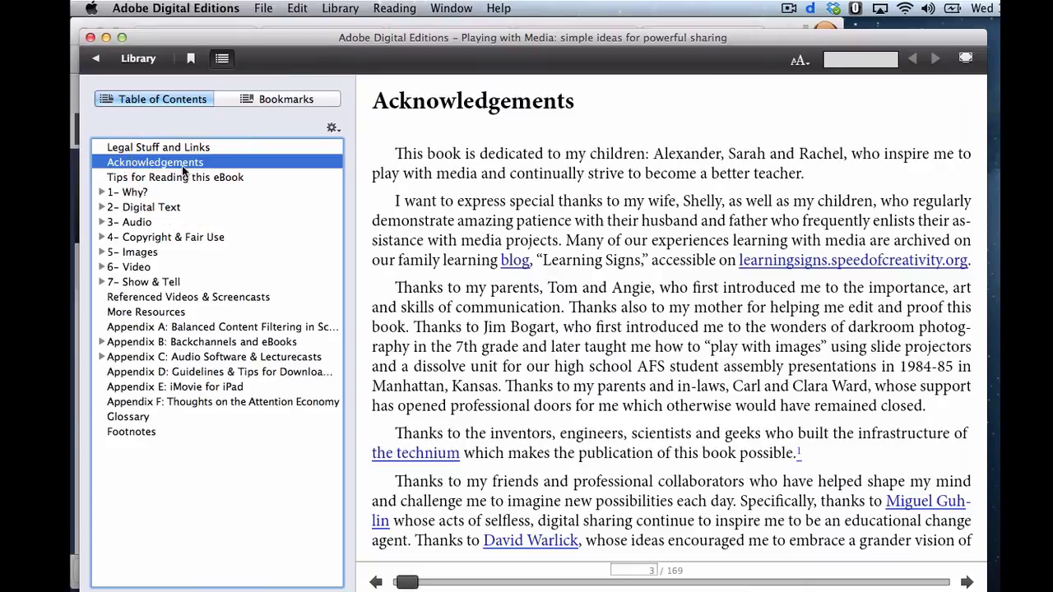
mouse_move(72, 161)
left_click(87, 183)
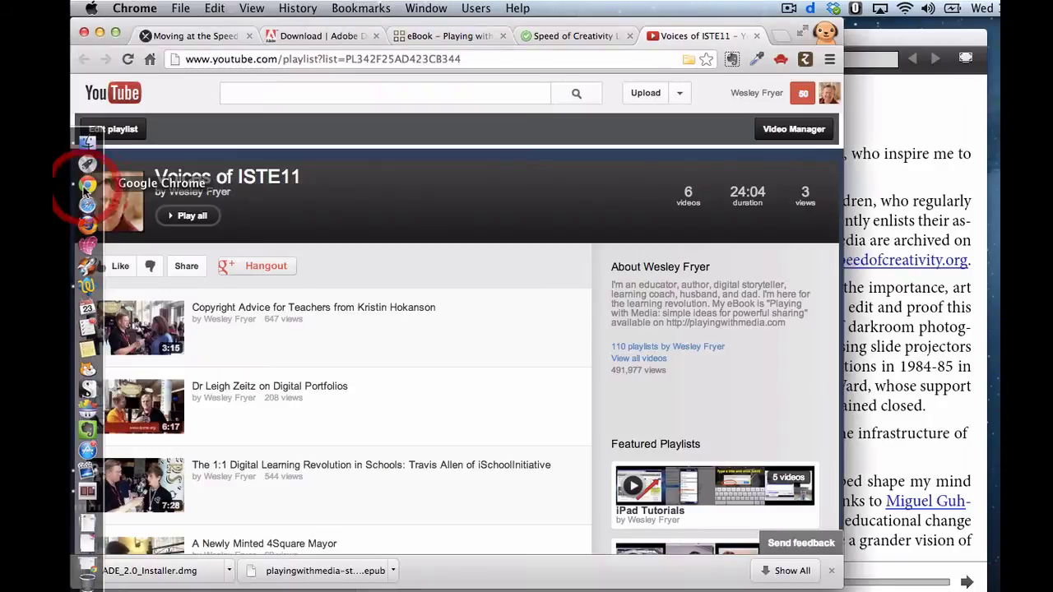
- Review the Digital Editions download tab, view and close the Gatekeeper instructions
left_click(349, 36)
left_click(372, 306)
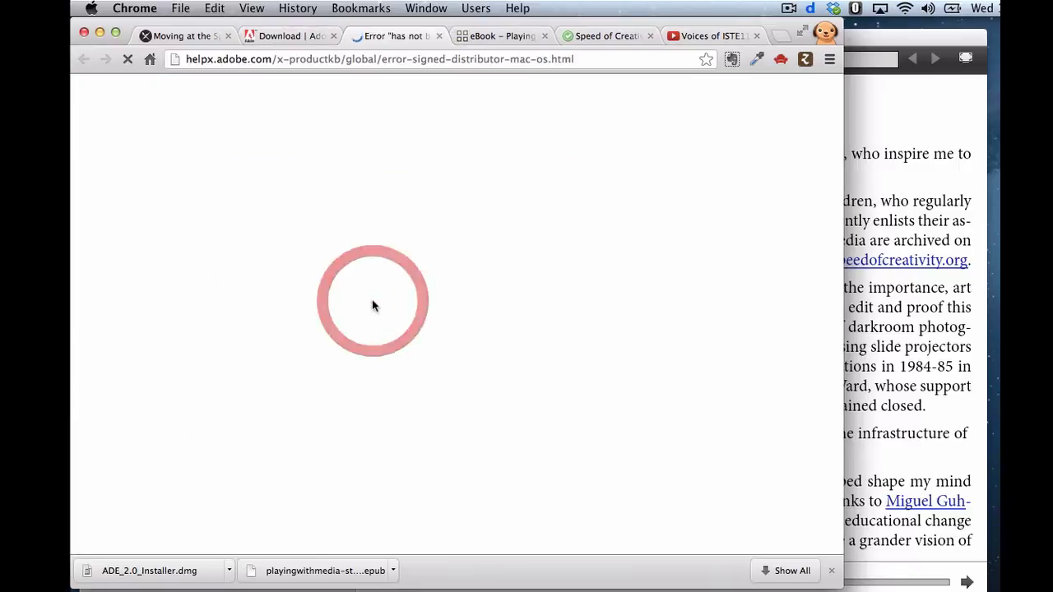
left_click(438, 36)
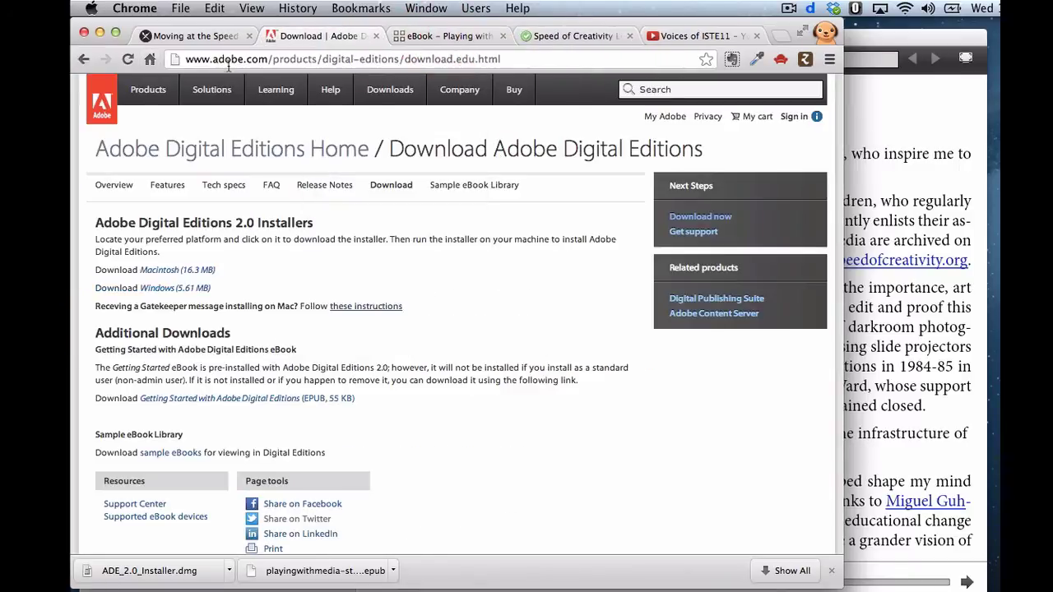
left_click(83, 59)
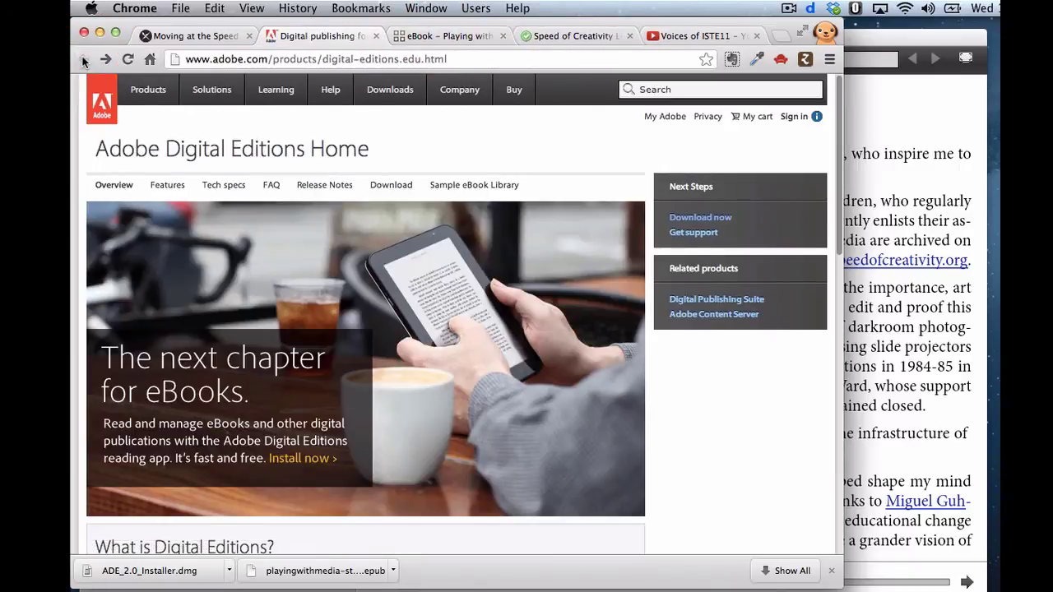
left_click(436, 37)
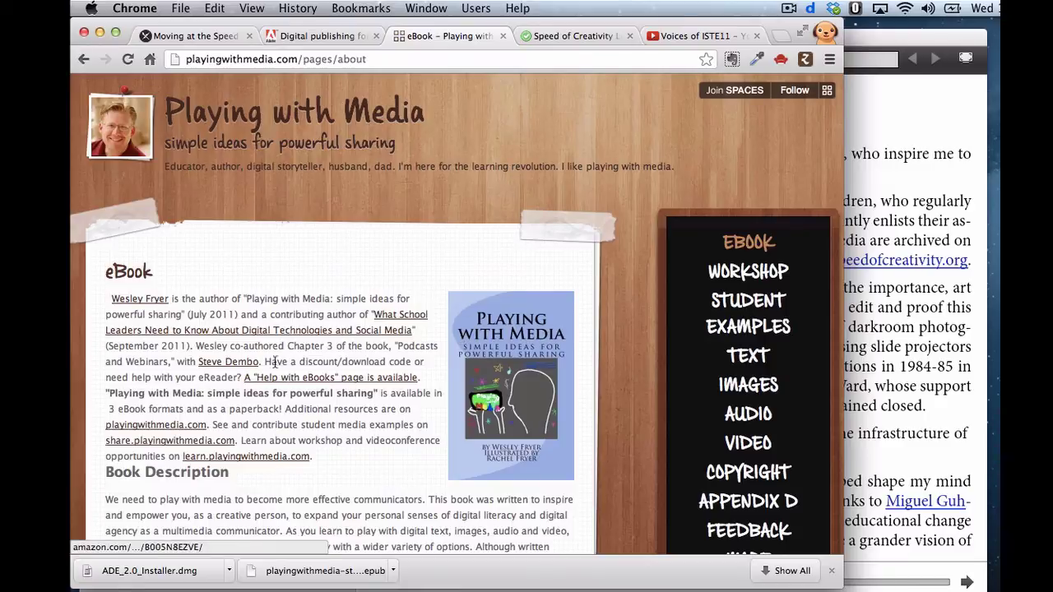
- On the Help with eBooks page, show its place under Publications > eBooks
left_click(200, 36)
scroll(480, 223, "up", 5)
left_click(493, 234)
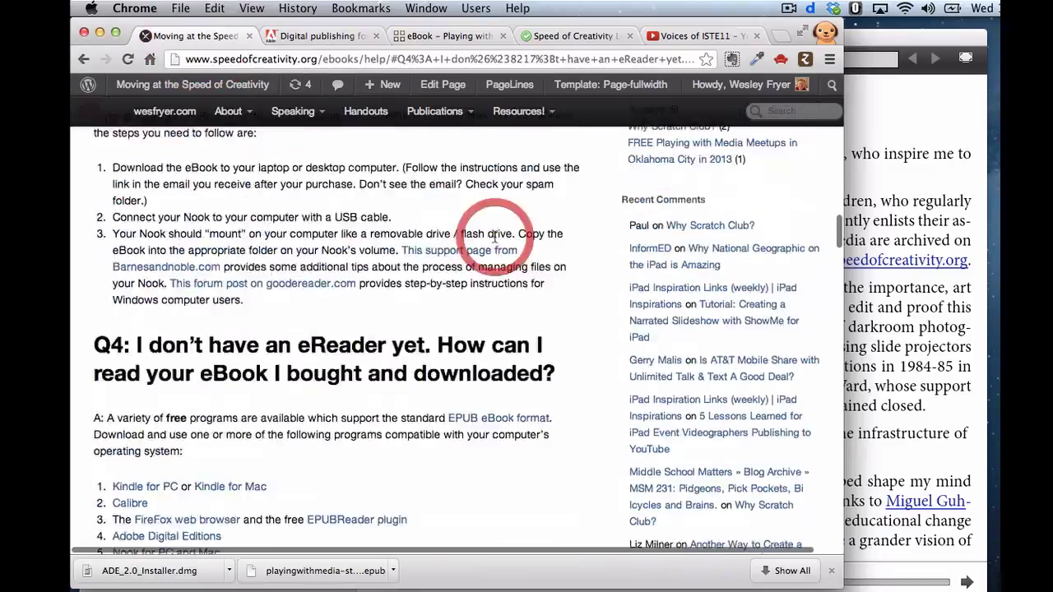
scroll(494, 233, "up", 15)
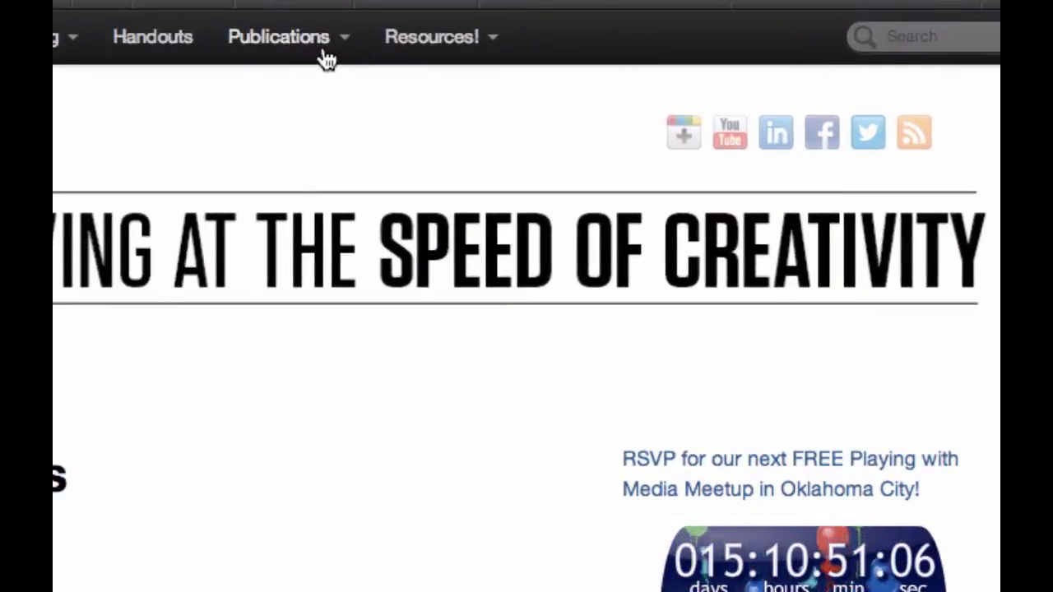
left_click(458, 117)
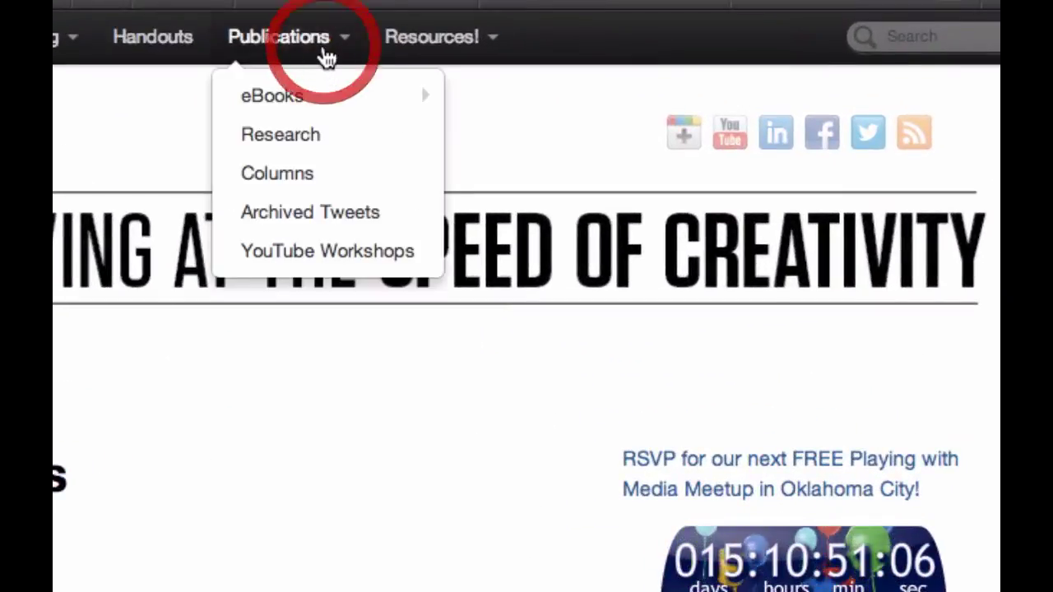
mouse_move(318, 98)
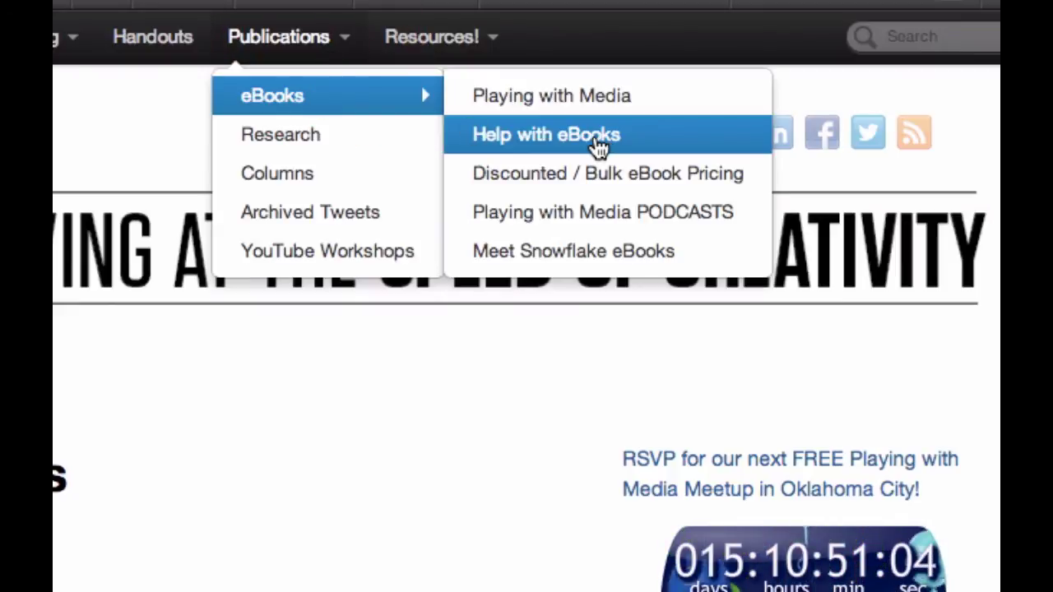